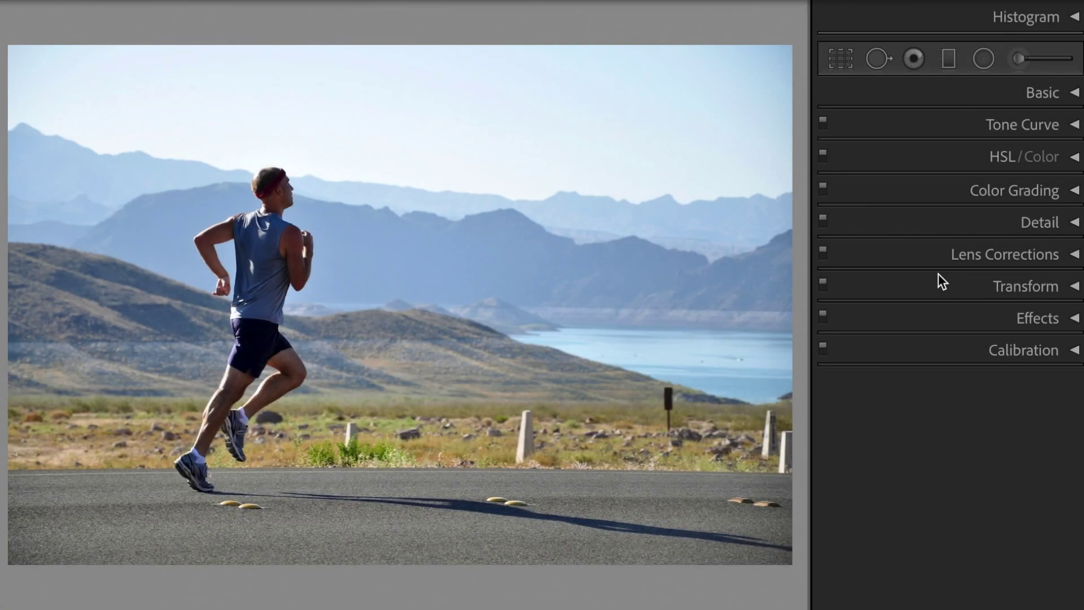
# Expand the Basic panel in the Develop module for the runner photo
pyautogui.click(1073, 93)
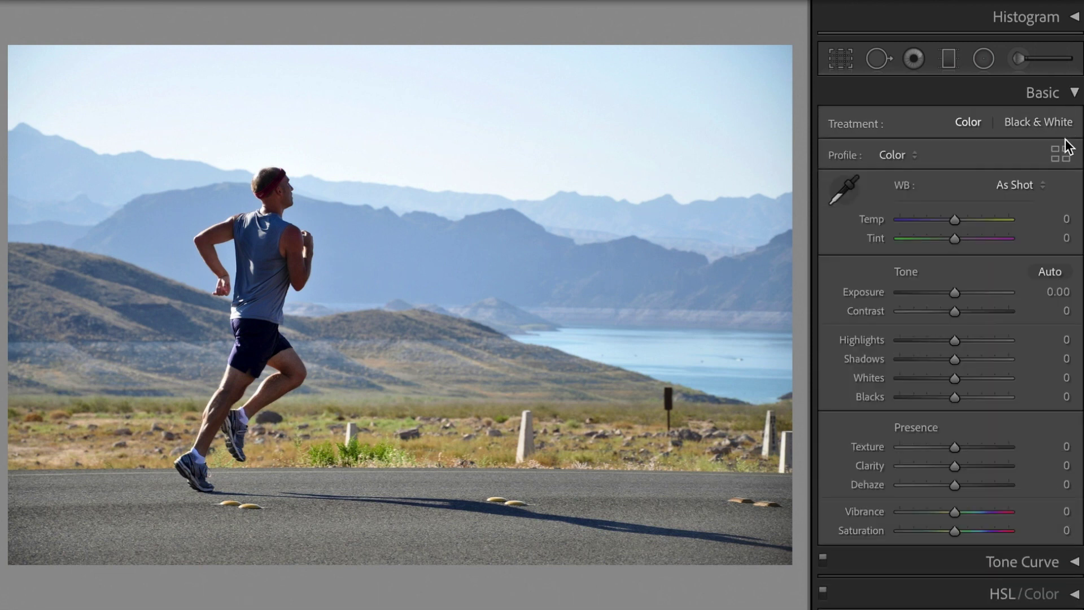
# Set Temp +40, Tint +15, Exposure +1.00 and Contrast +20
pyautogui.click(1051, 219)
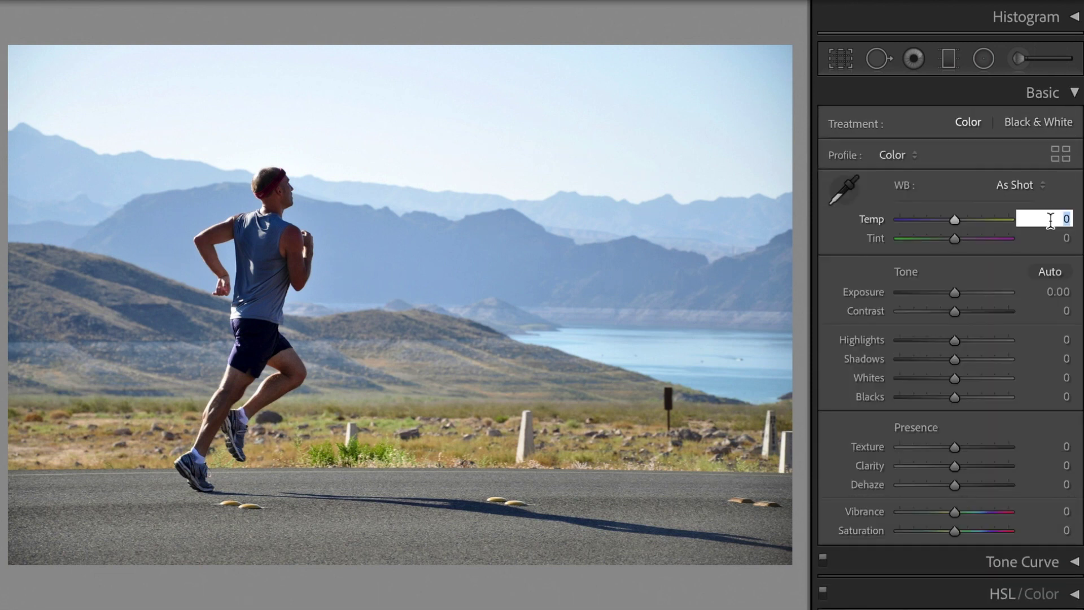
pyautogui.write('4')
pyautogui.write('0')
pyautogui.press('Tab')
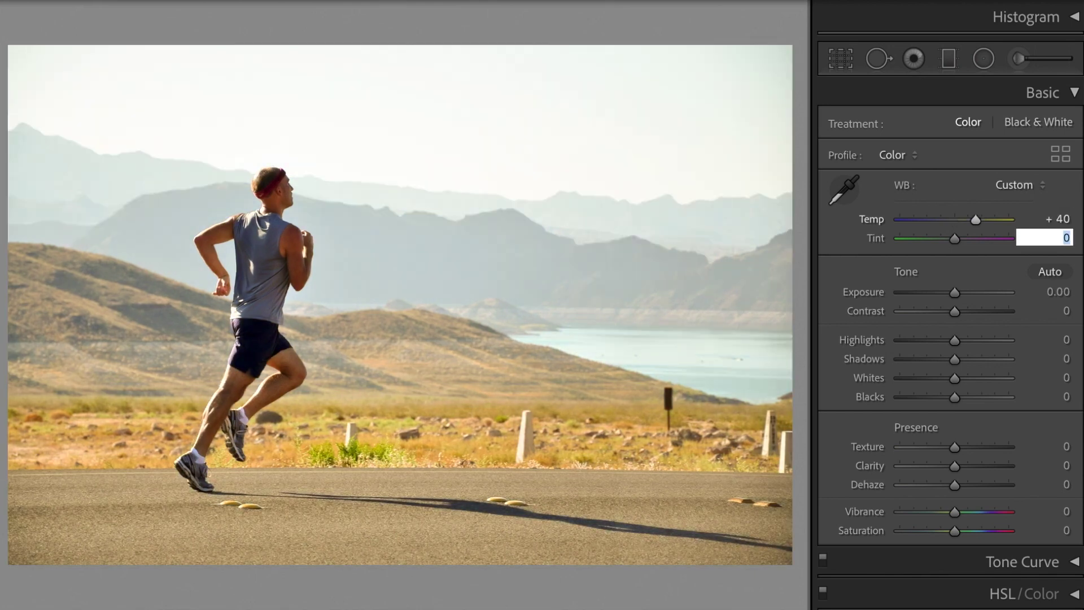
pyautogui.write('15')
pyautogui.press('Tab')
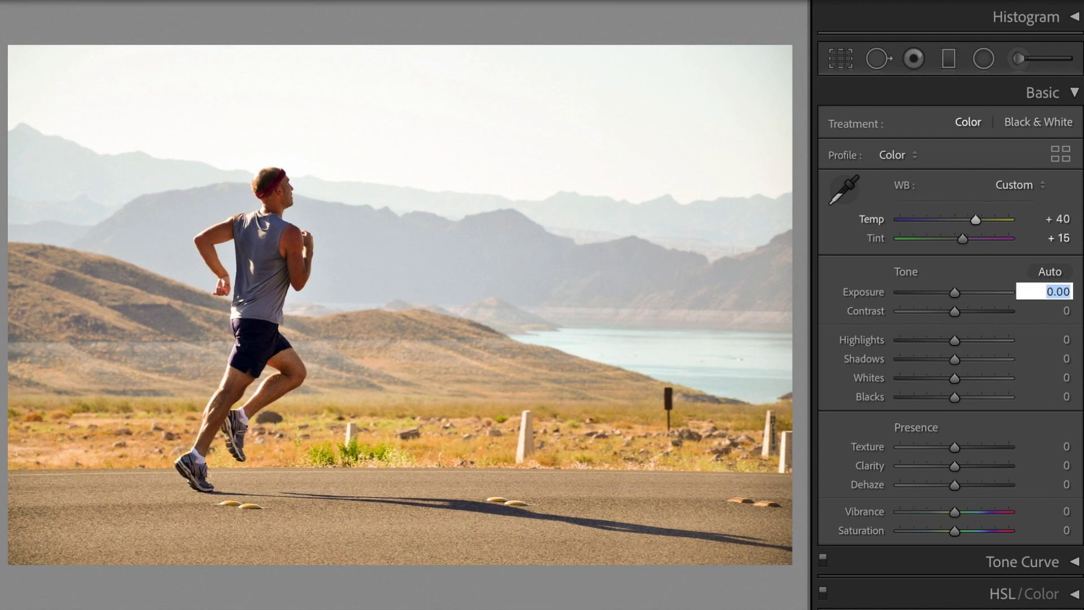
pyautogui.write('1')
pyautogui.press('Tab')
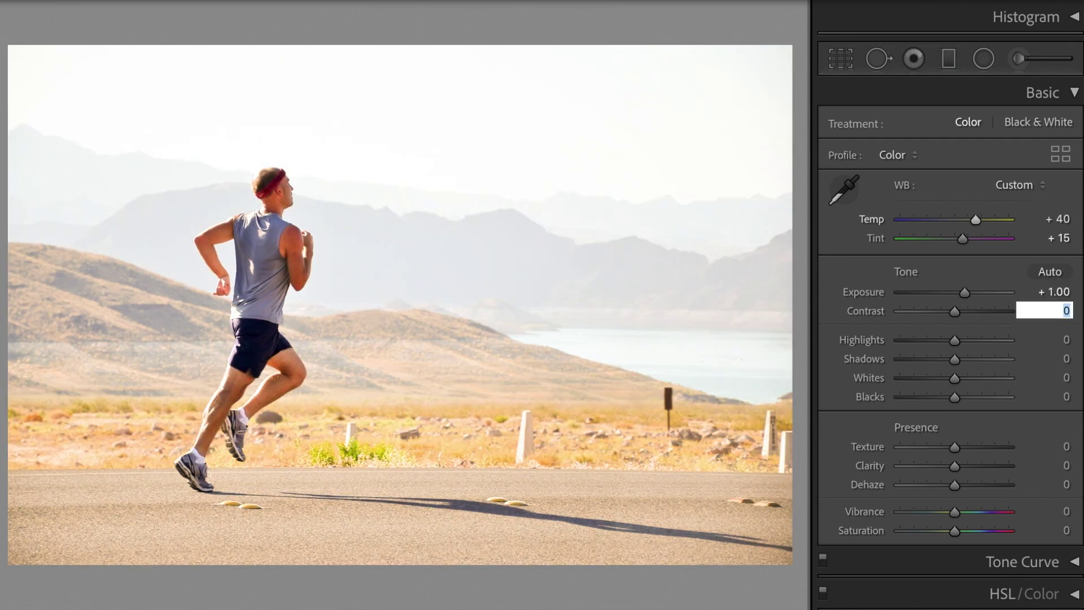
pyautogui.write('20')
pyautogui.press('Tab')
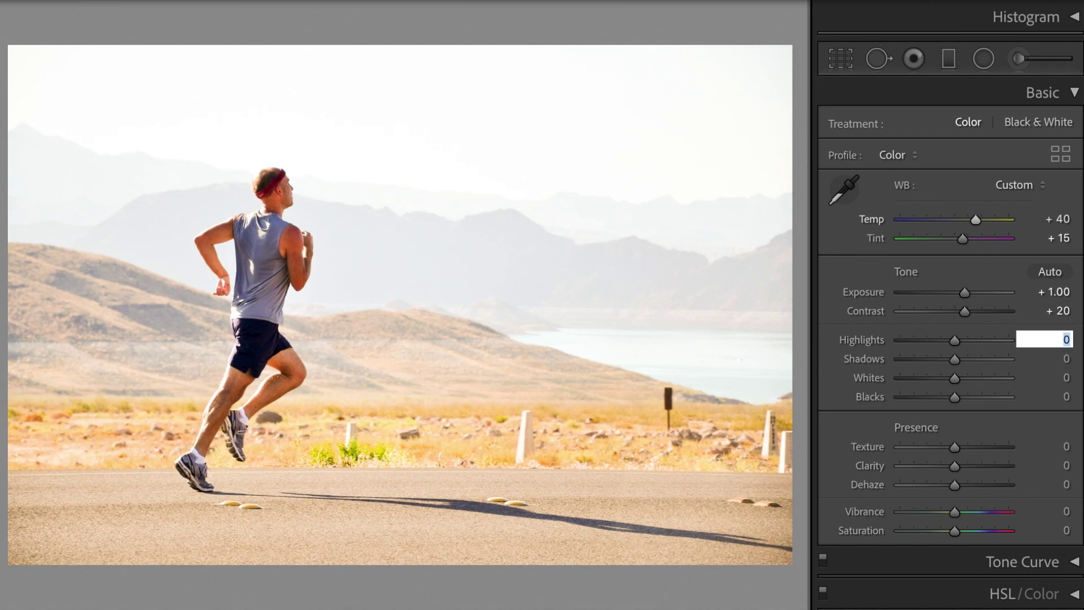
# Set Highlights −40, Shadows +80, Whites −50 and Blacks −10
pyautogui.write('-40')
pyautogui.press('Return')
pyautogui.press('Tab')
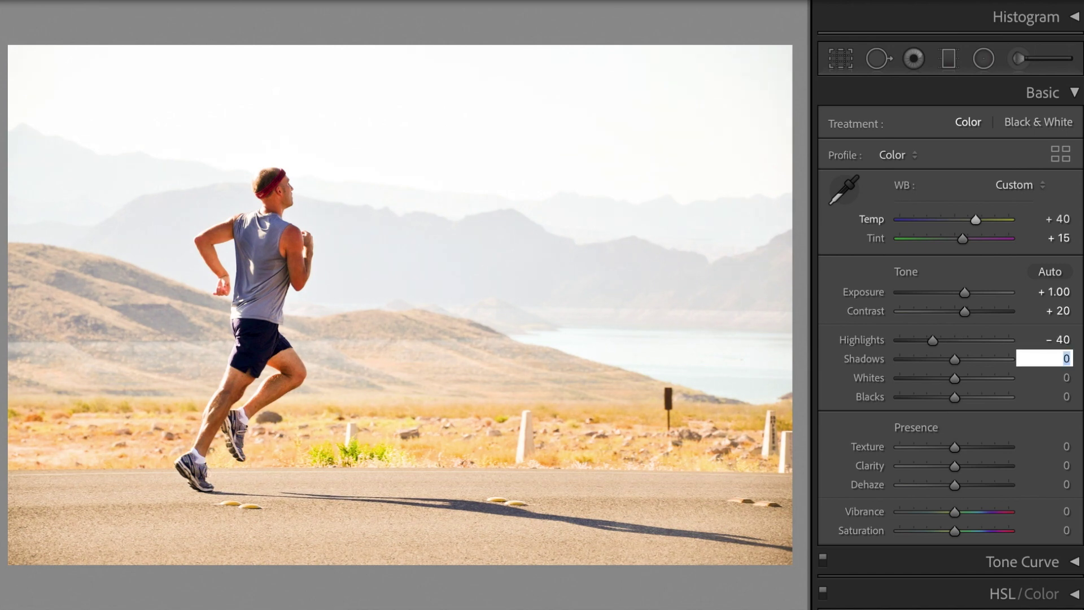
pyautogui.write('80')
pyautogui.press('Return')
pyautogui.press('Tab')
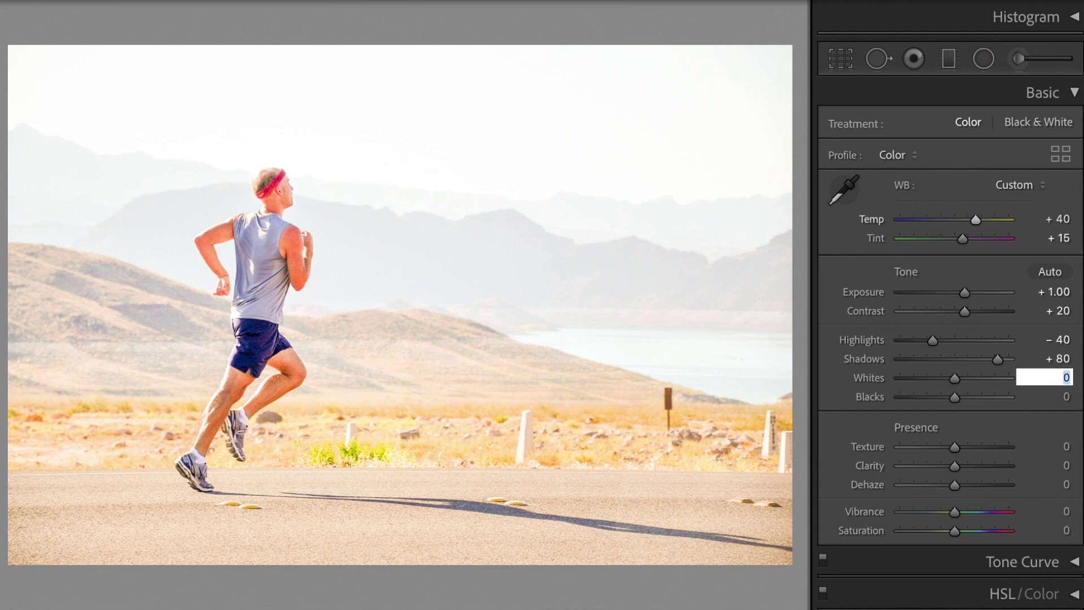
pyautogui.write('-')
pyautogui.write('50')
pyautogui.press('Return')
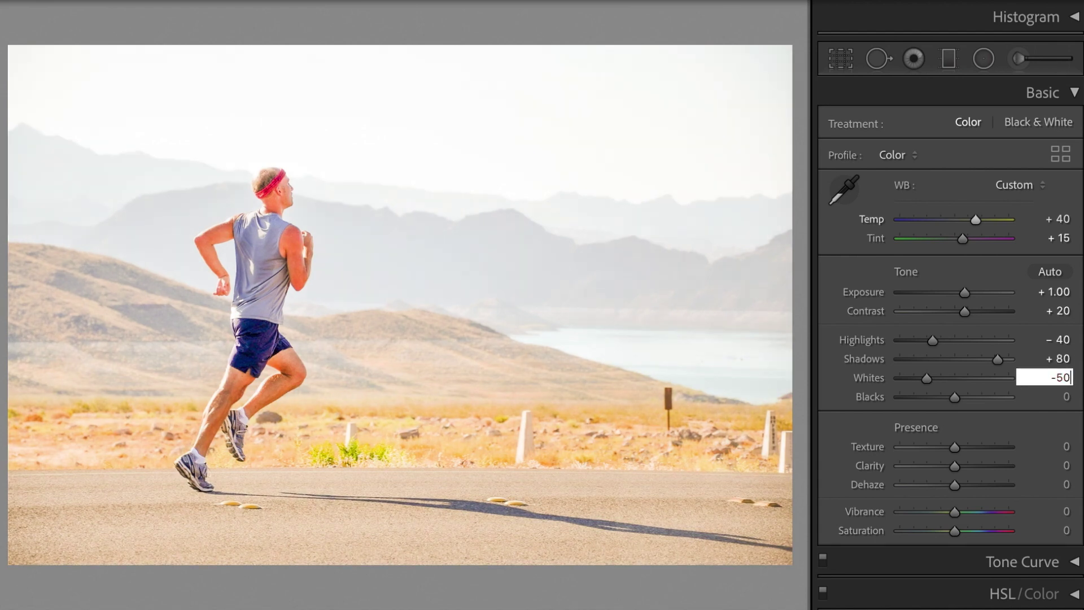
pyautogui.press('Tab')
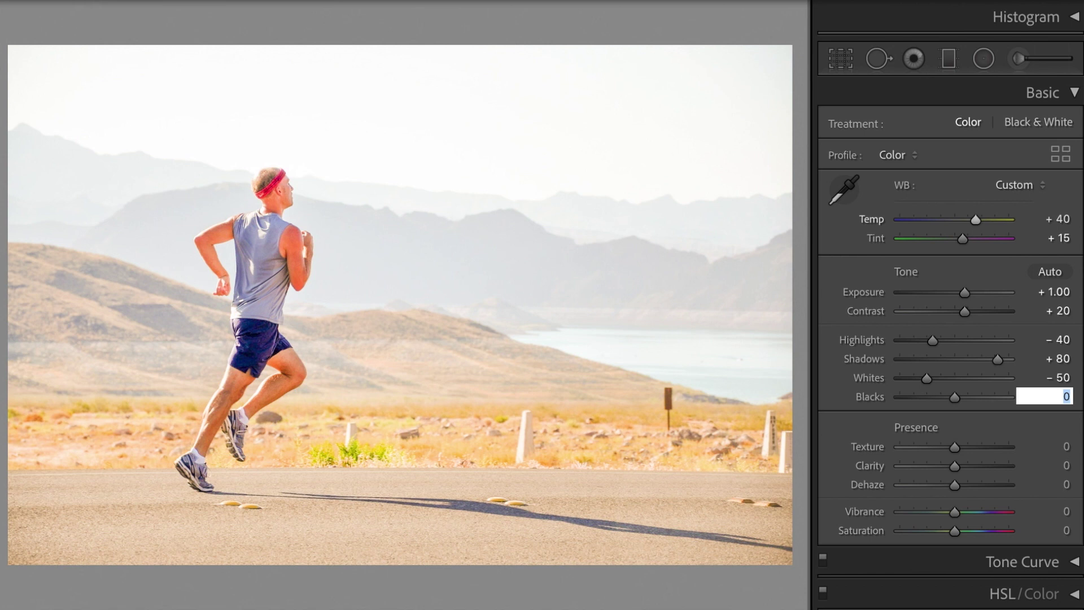
pyautogui.write('-')
pyautogui.write('0')
pyautogui.press('Tab')
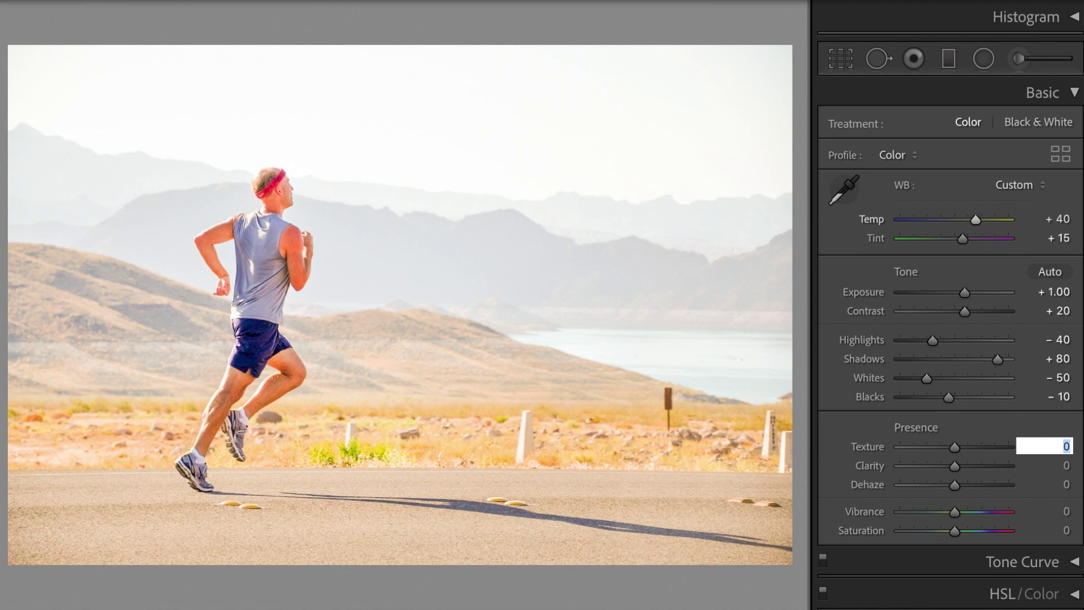
# Leave Texture, Clarity and Dehaze, set Vibrance −10 and Saturation −20, and collapse Basic
pyautogui.press('Tab')
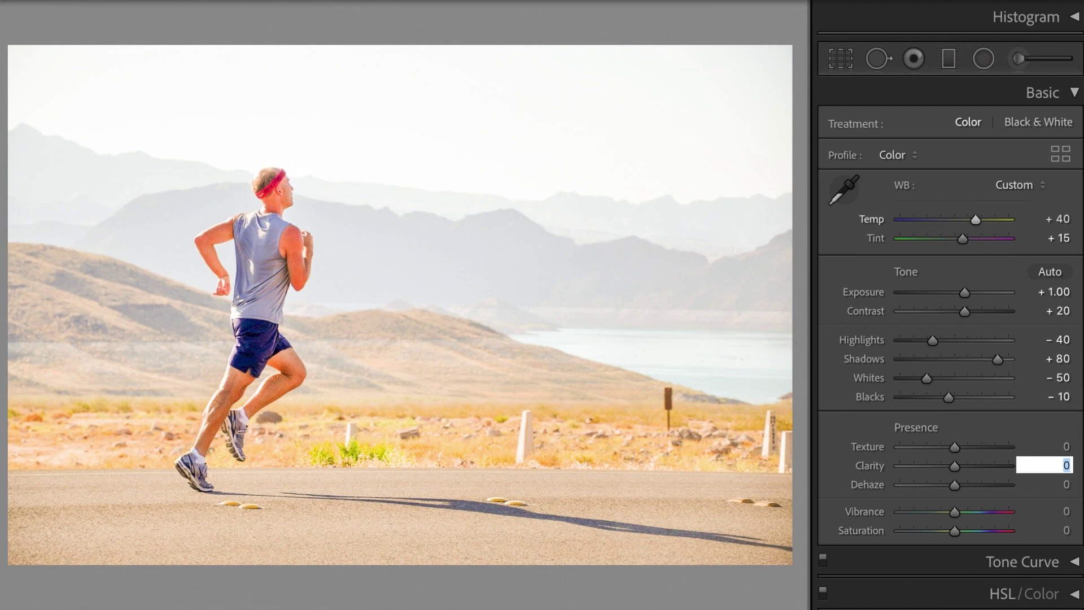
pyautogui.press('Tab')
pyautogui.press('Tab')
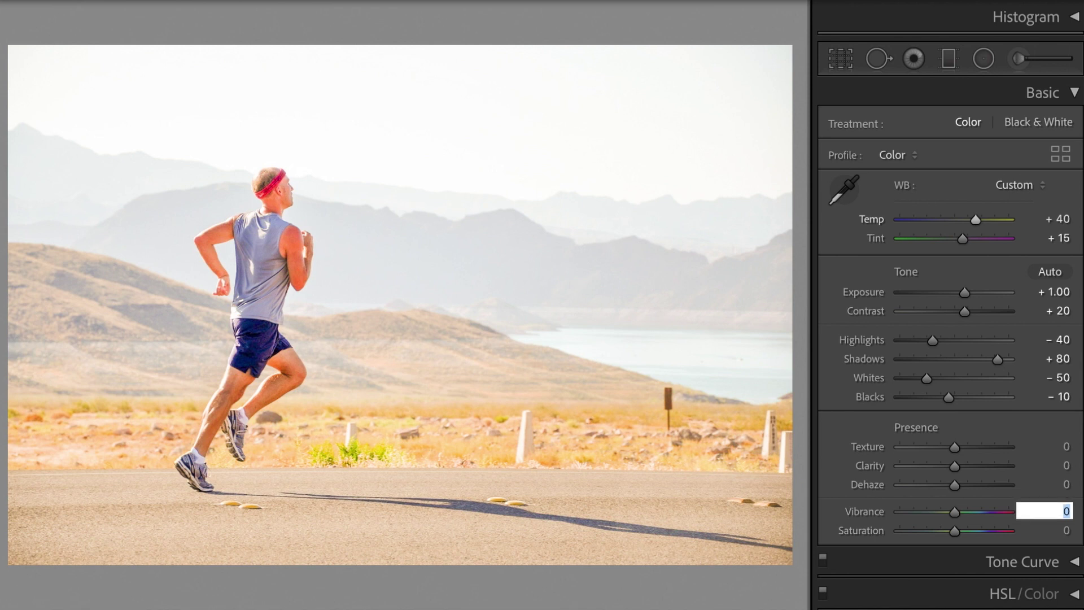
pyautogui.write('-1')
pyautogui.write('0')
pyautogui.press('Tab')
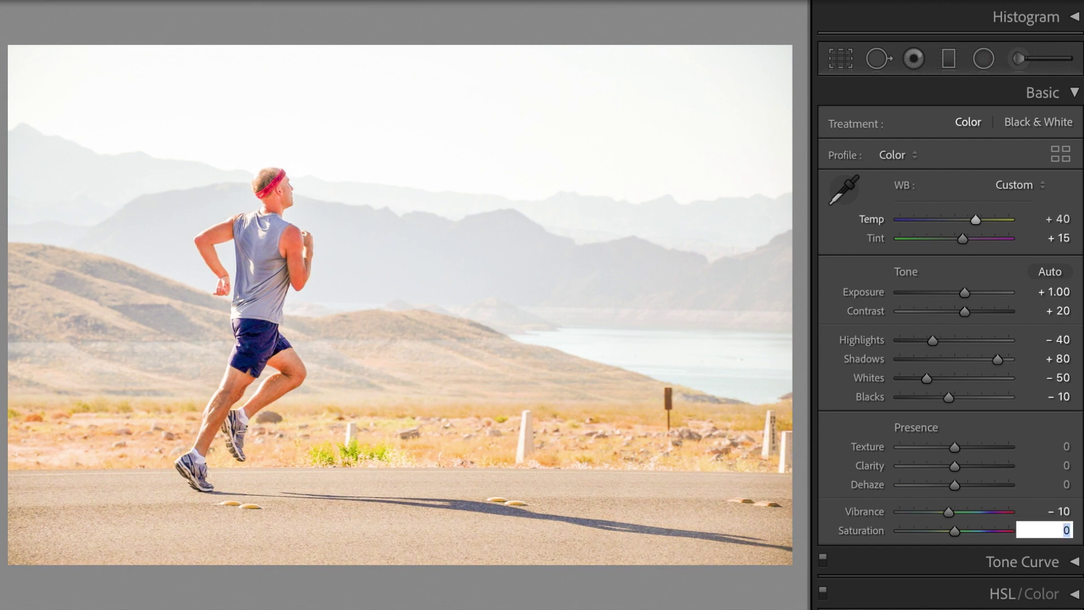
pyautogui.write('-20')
pyautogui.press('Return')
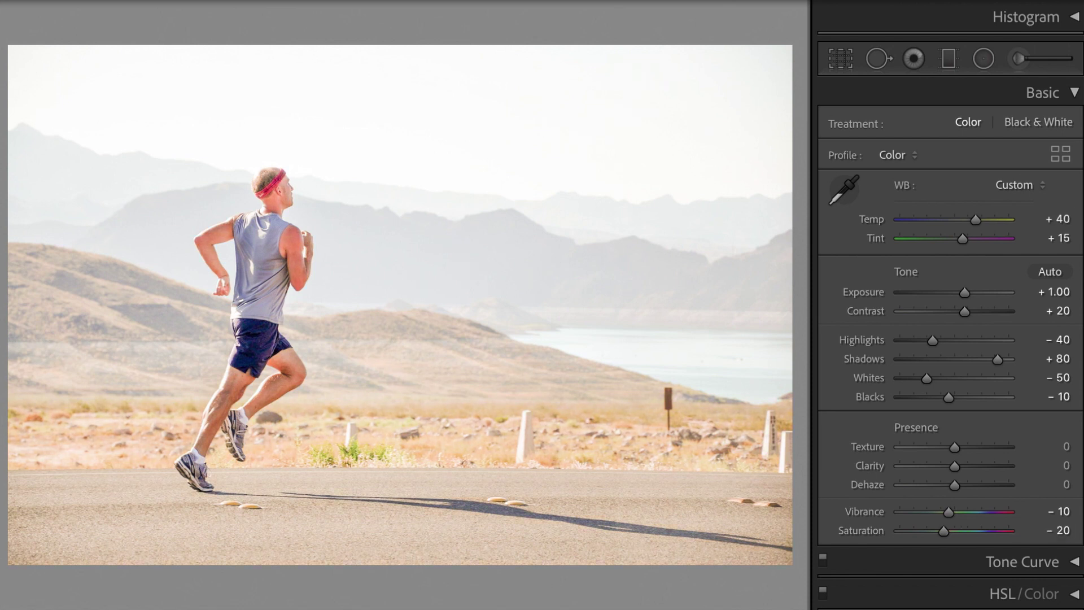
pyautogui.click(1074, 93)
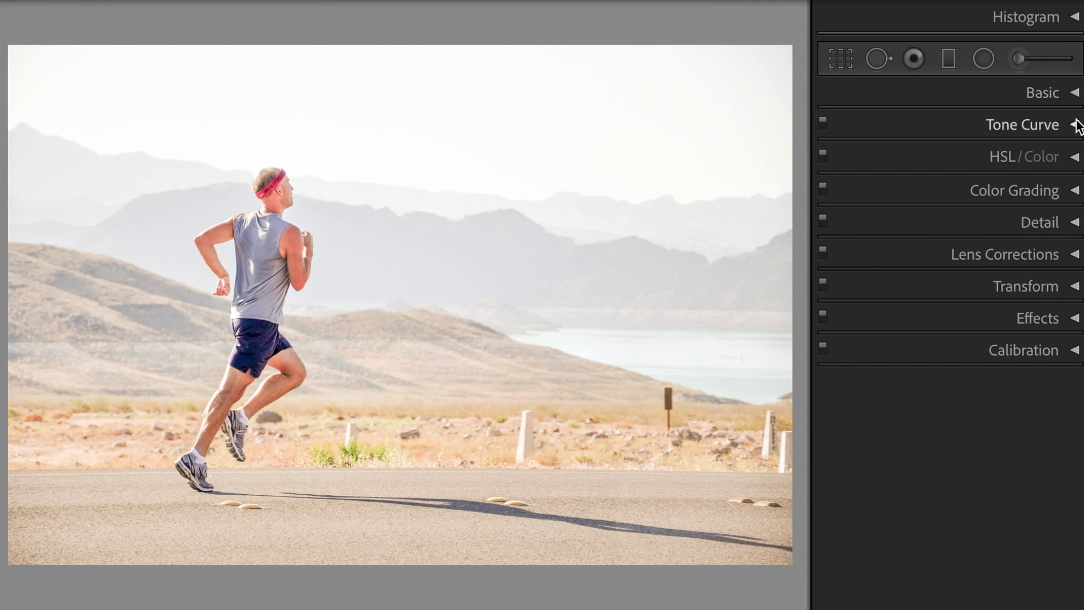
# Expand Tone Curve and lift the black point output to 15
pyautogui.click(1074, 125)
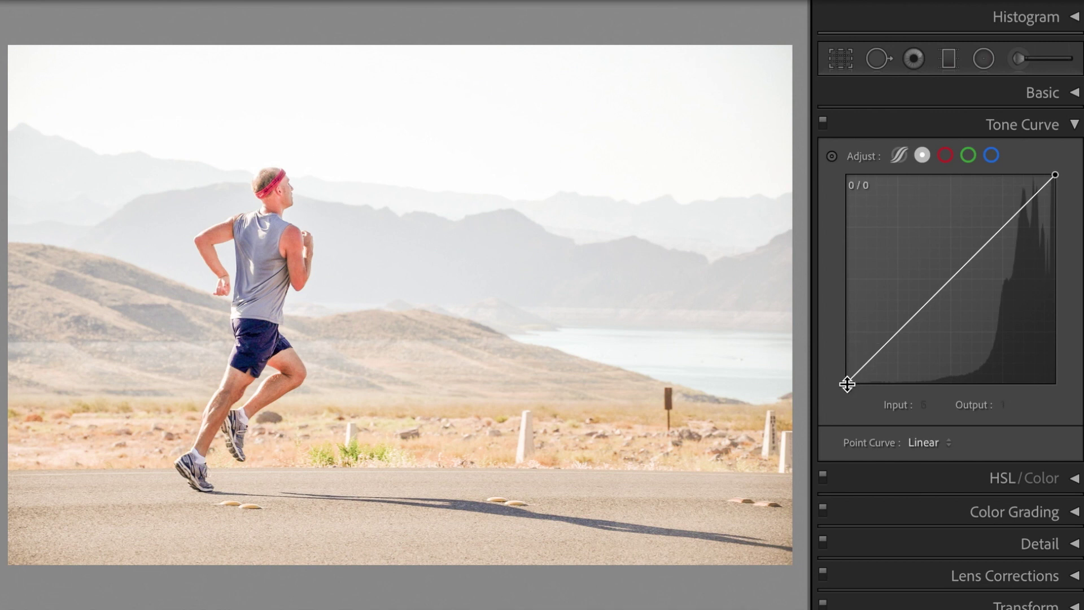
pyautogui.moveTo(846, 382); pyautogui.dragTo(847, 384)
pyautogui.click(924, 404)
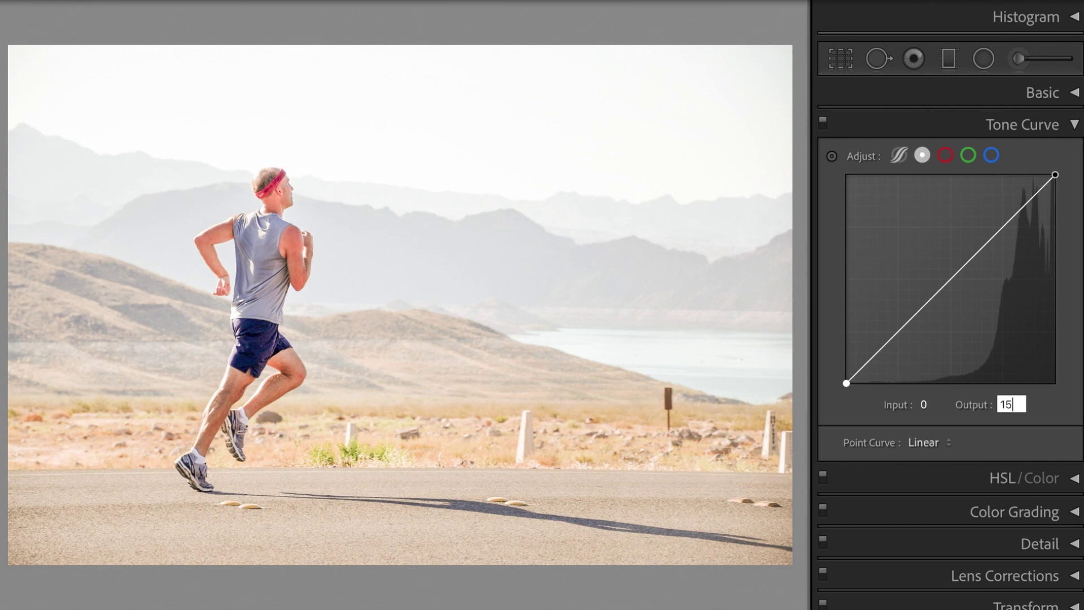
pyautogui.press('Return')
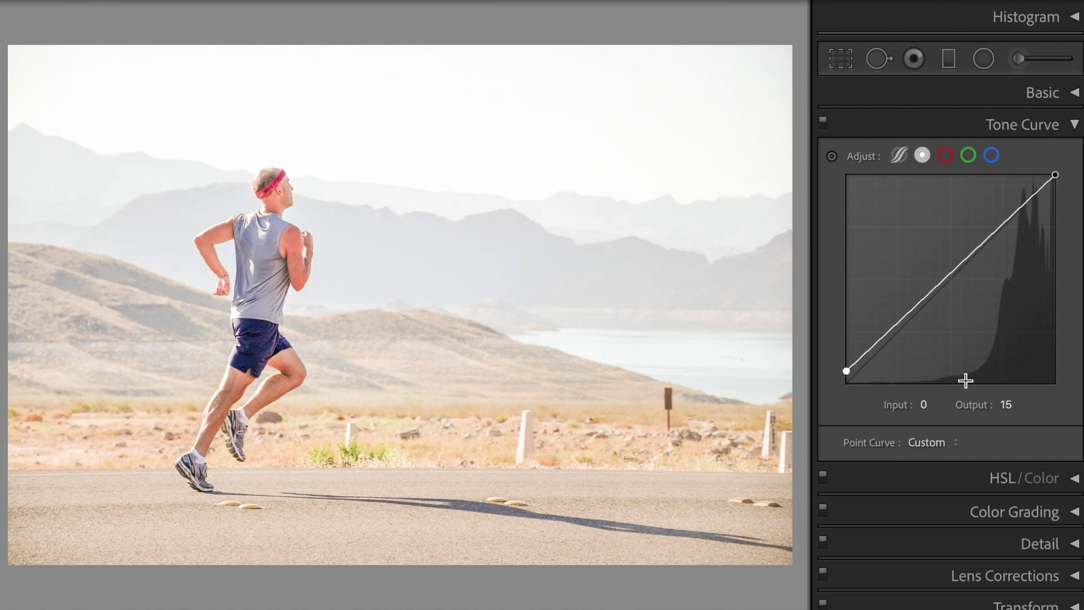
# Add tone curve points at 40→30 and 135→90
pyautogui.click(887, 333)
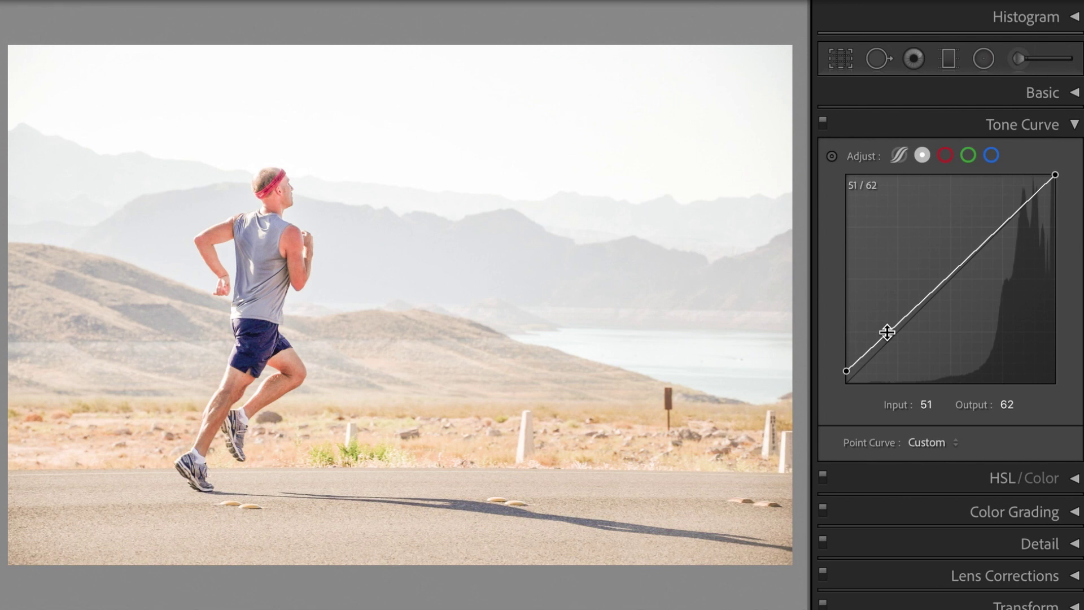
pyautogui.click(932, 405)
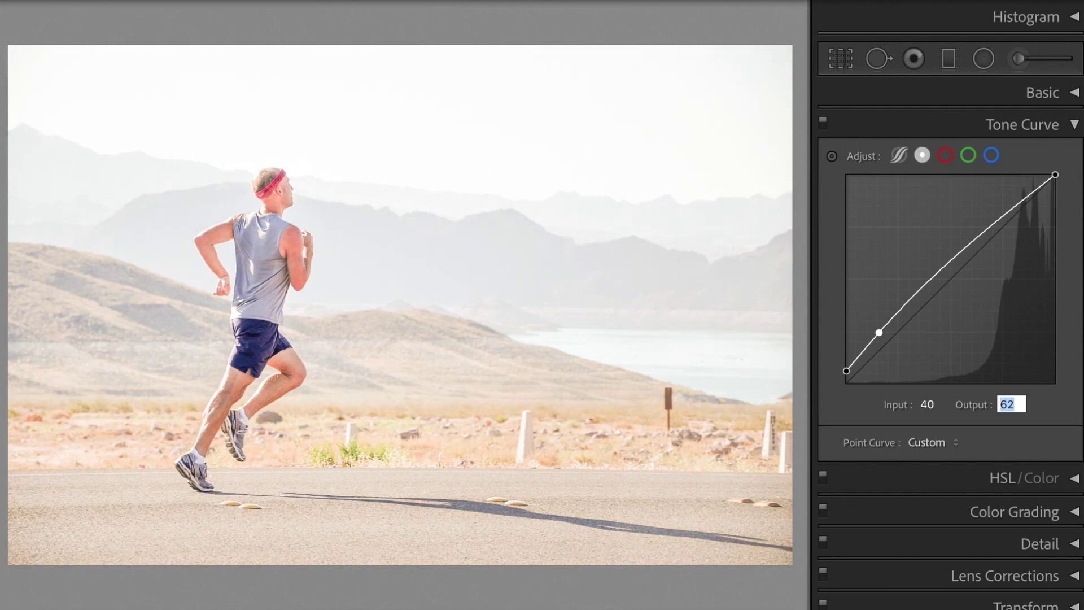
pyautogui.write('30')
pyautogui.press('Return')
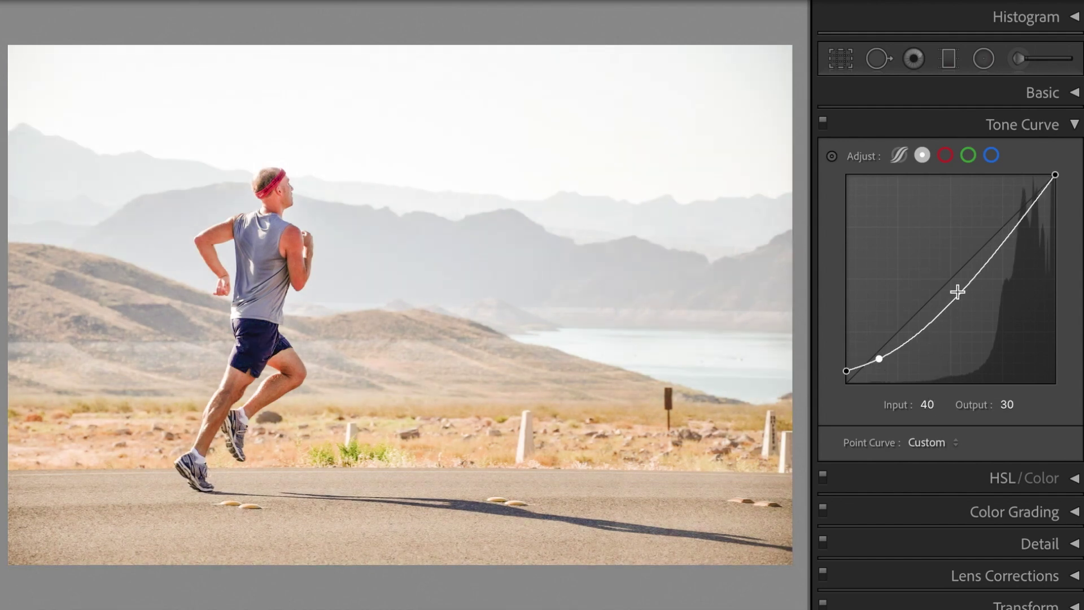
pyautogui.click(958, 291)
pyautogui.click(941, 405)
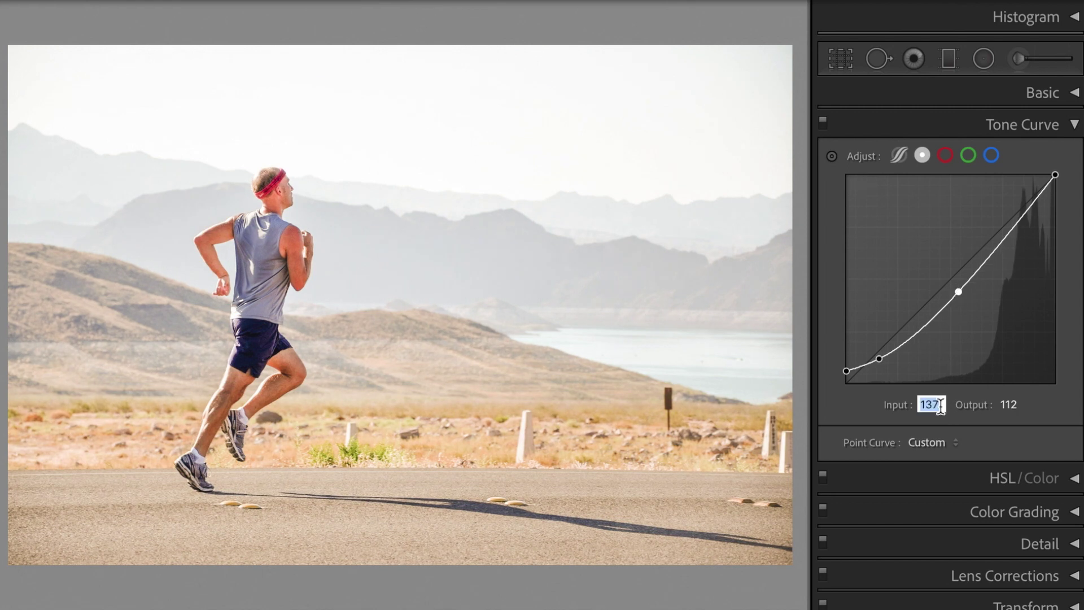
pyautogui.write('135')
pyautogui.press('Tab')
pyautogui.write('90')
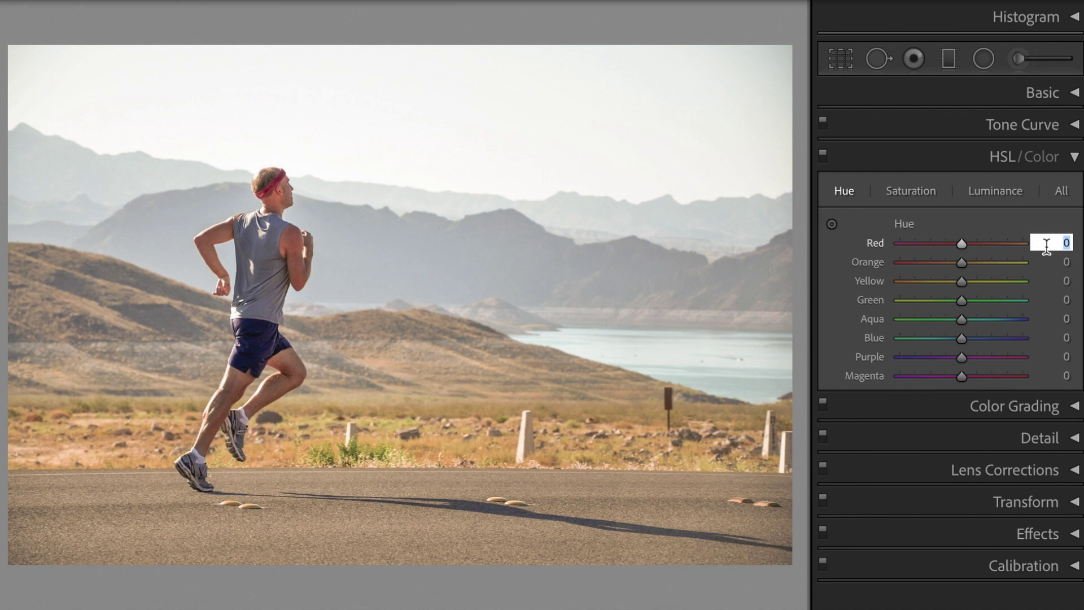
# Set HSL hue to Yellow −55 and Green −80
pyautogui.press('Tab')
pyautogui.press('Tab')
pyautogui.write('-5')
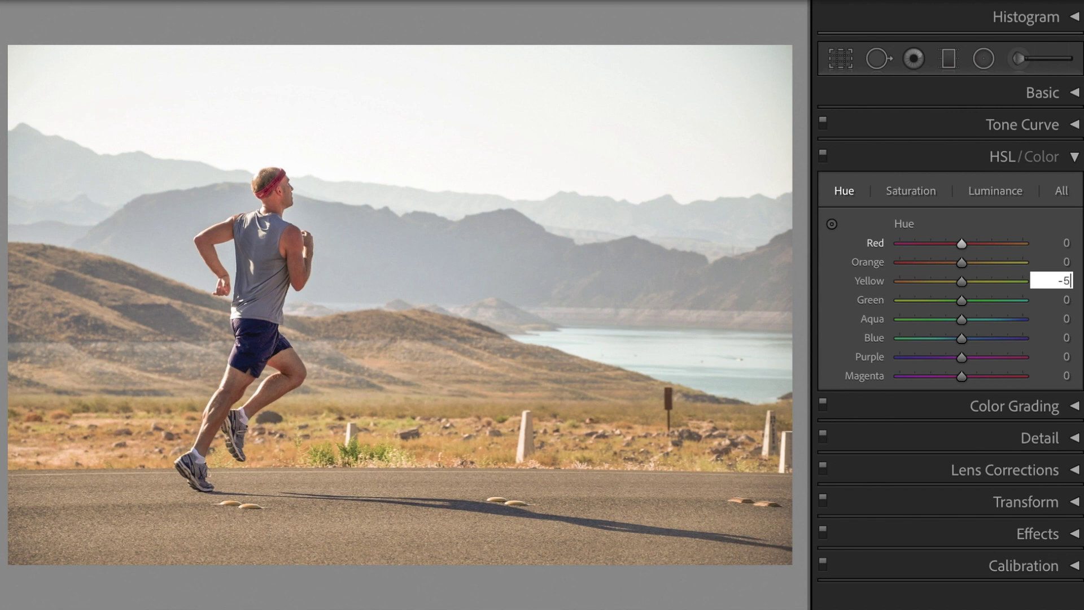
pyautogui.write('5')
pyautogui.press('Return')
pyautogui.press('Tab')
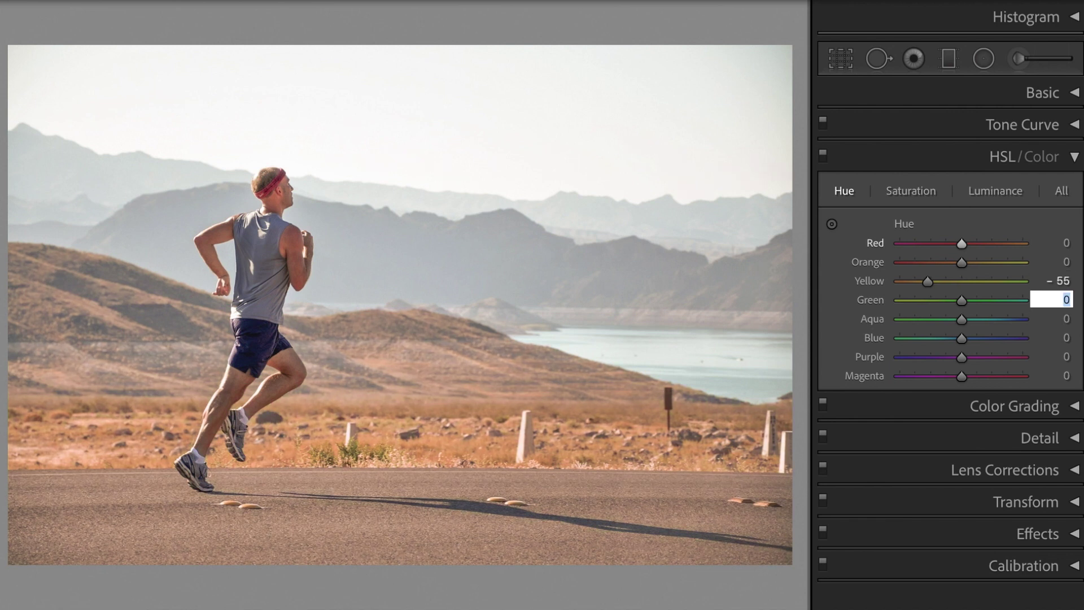
pyautogui.write('-80')
pyautogui.press('Return')
pyautogui.press('Return')
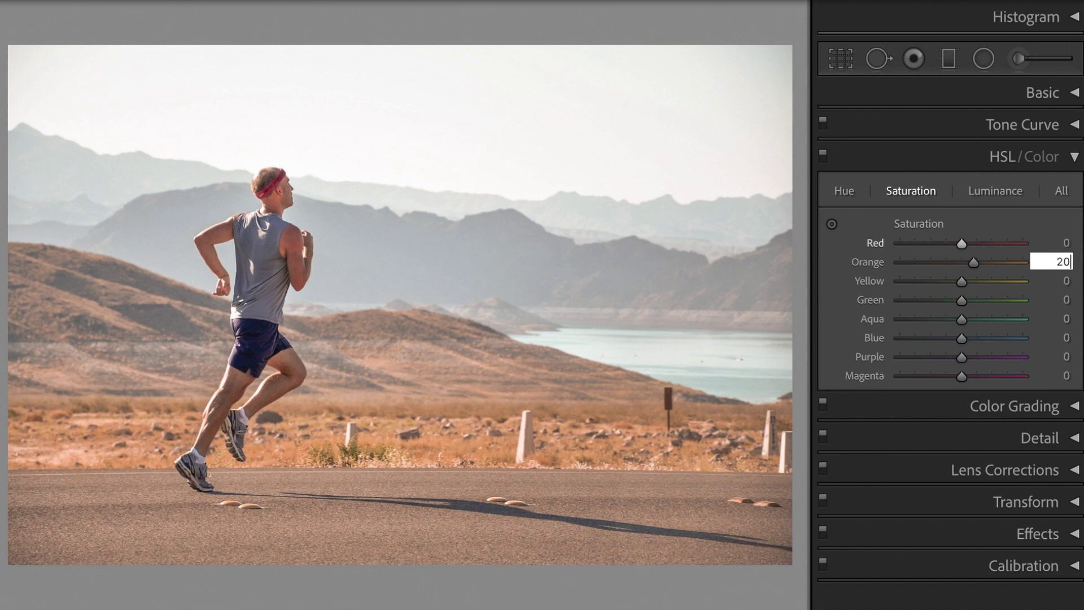
# Set HSL saturation to Orange +20, Yellow +20, Green −20, Aqua −40, Blue −40
pyautogui.press('Tab')
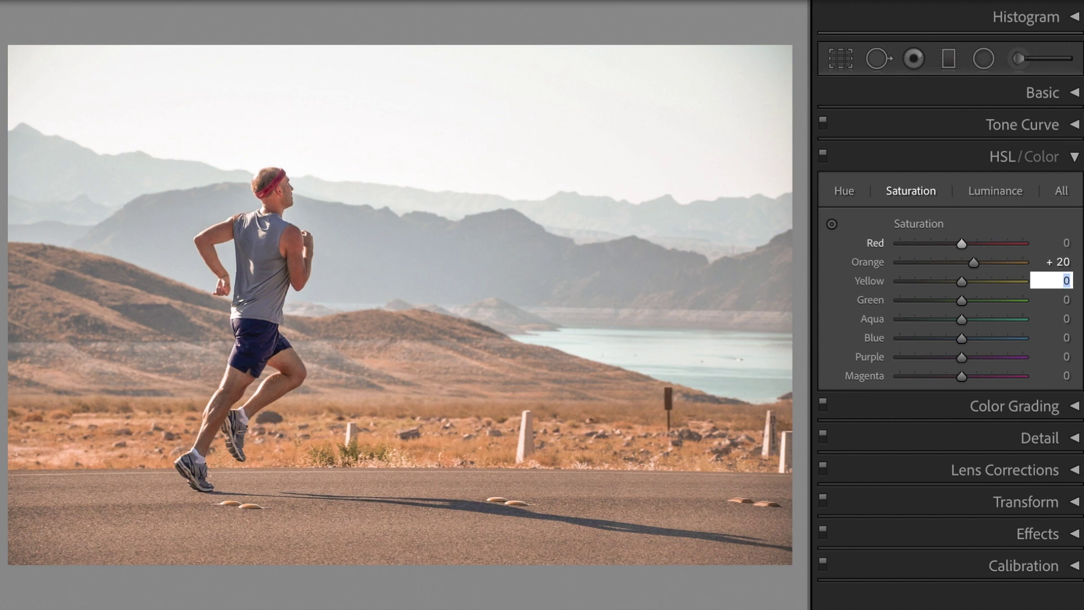
pyautogui.write('20')
pyautogui.press('Tab')
pyautogui.write('-20')
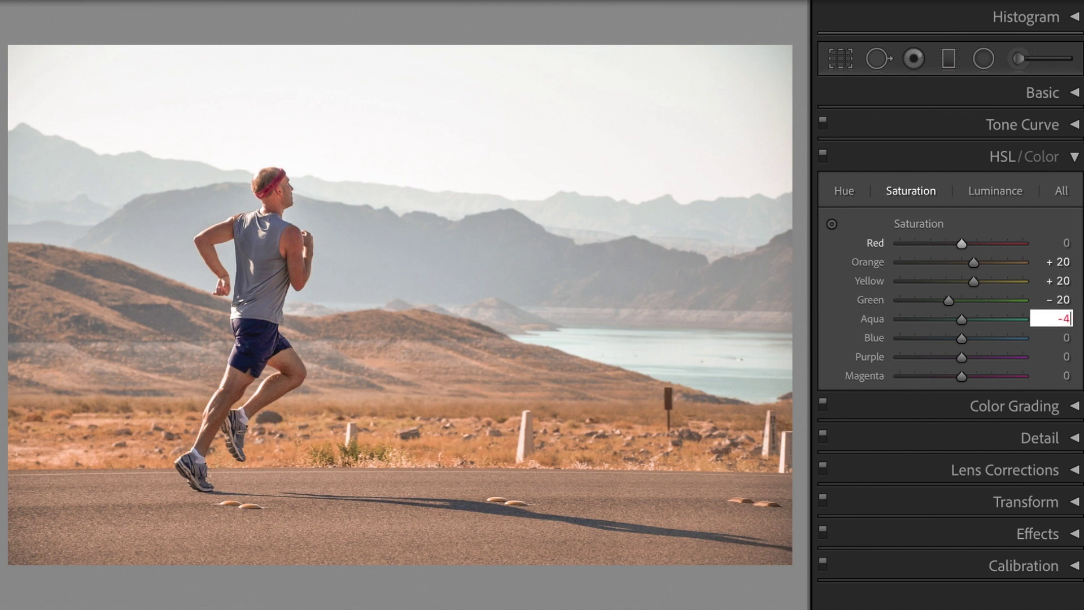
pyautogui.write('0')
pyautogui.press('Tab')
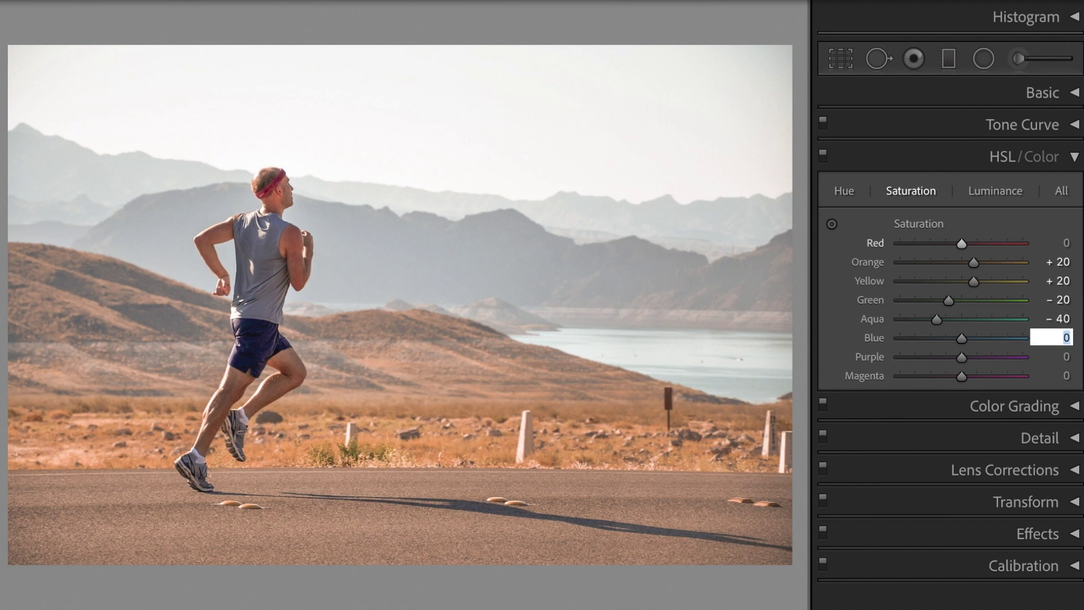
pyautogui.write('-')
pyautogui.write('40')
pyautogui.press('Return')
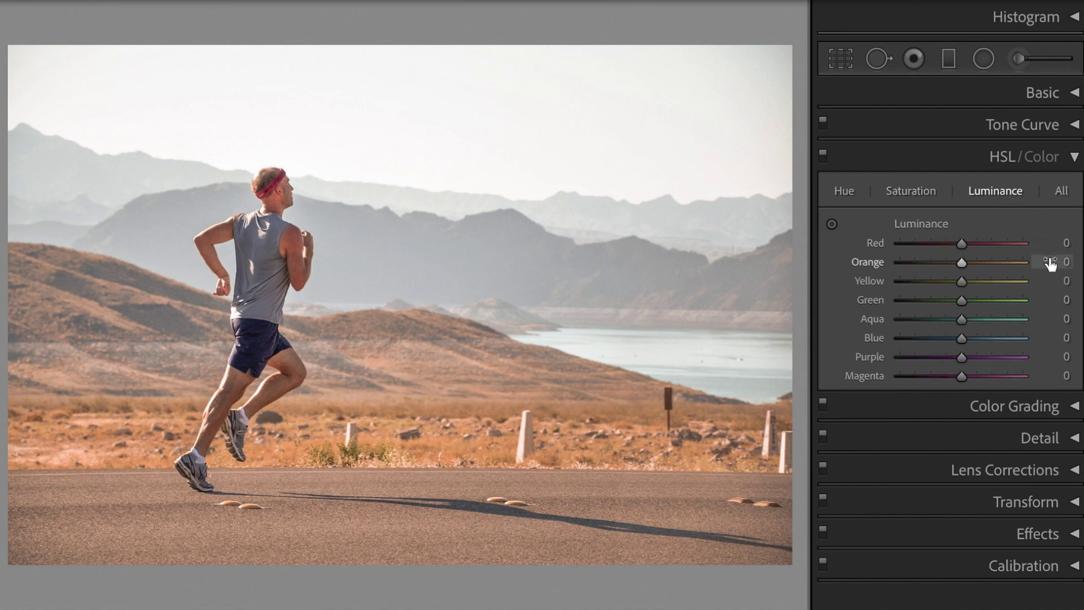
# Set HSL luminance to Orange +20, Yellow +20, Green −20 and Aqua −20
pyautogui.click(1048, 263)
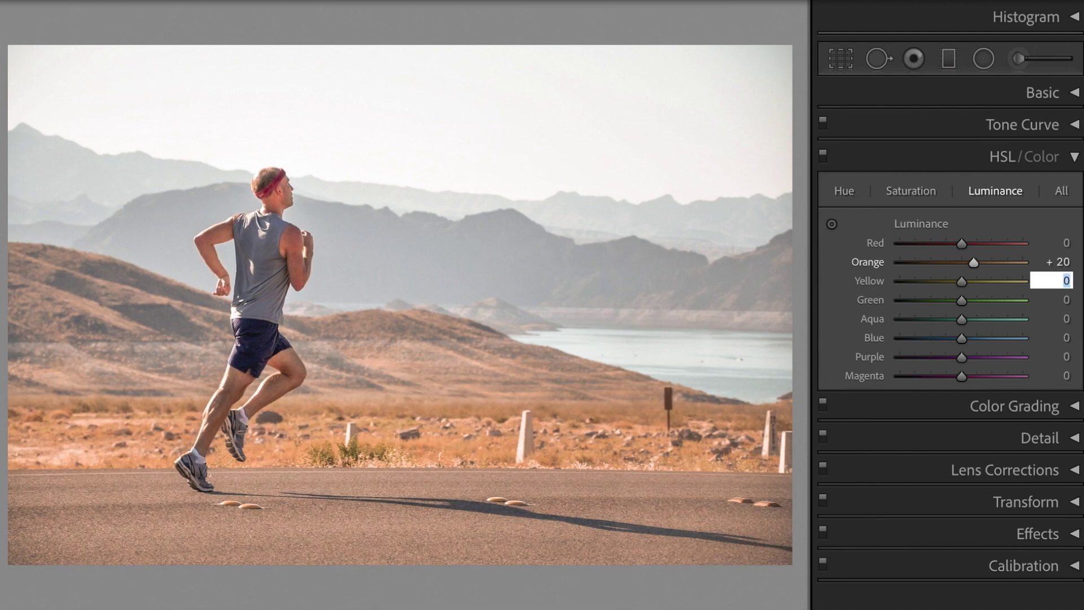
pyautogui.write('20')
pyautogui.press('Tab')
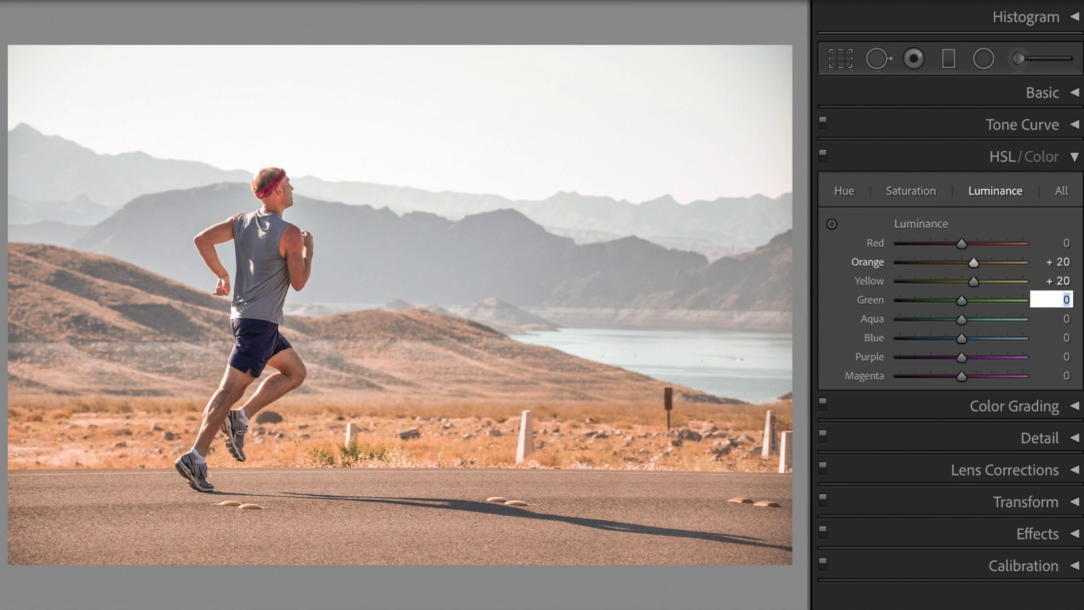
pyautogui.write('-20')
pyautogui.press('Tab')
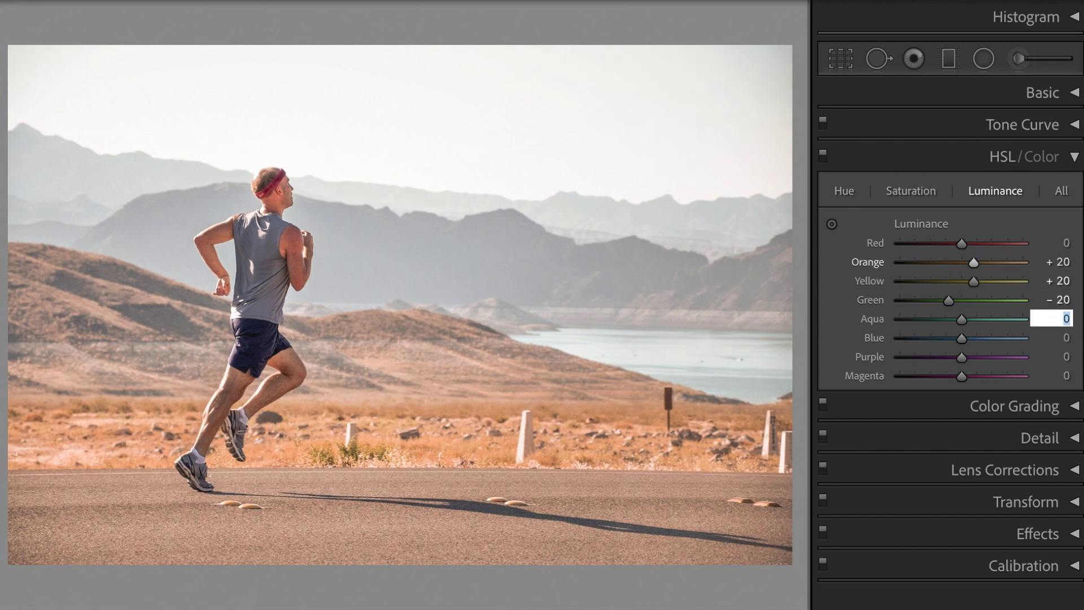
pyautogui.write('-')
pyautogui.write('20')
pyautogui.press('Tab')
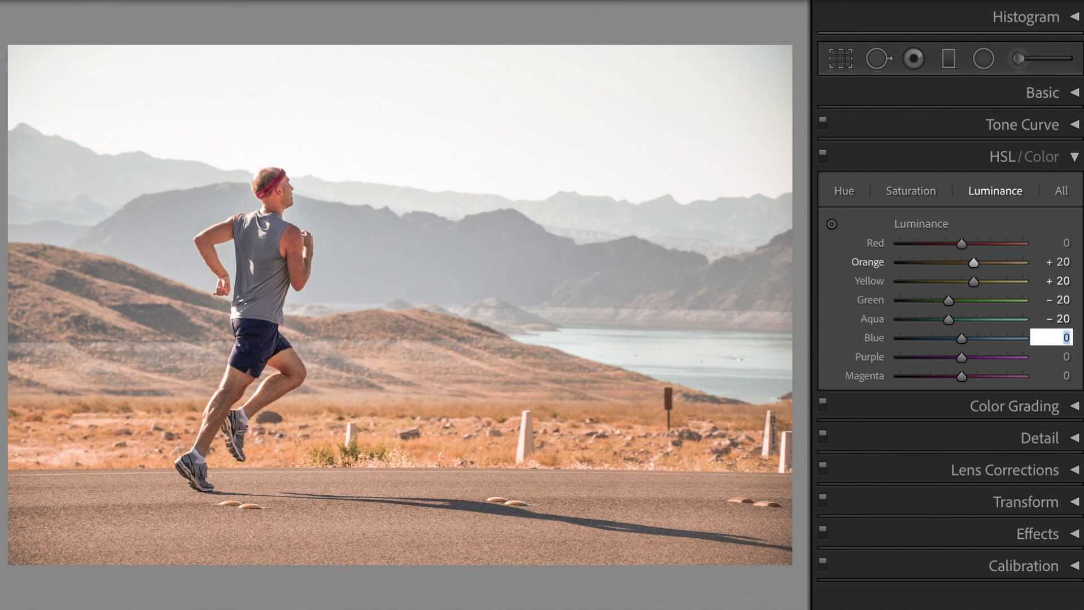
pyautogui.write('-')
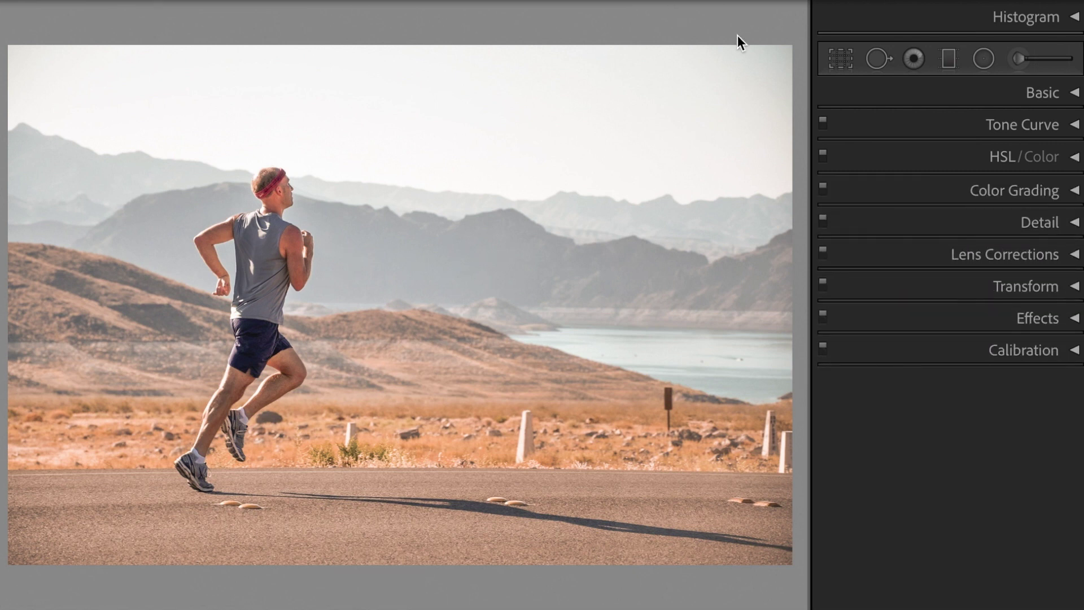
# Expand Color Grading and tint the shadows with hue 20, saturation 10
pyautogui.click(1074, 191)
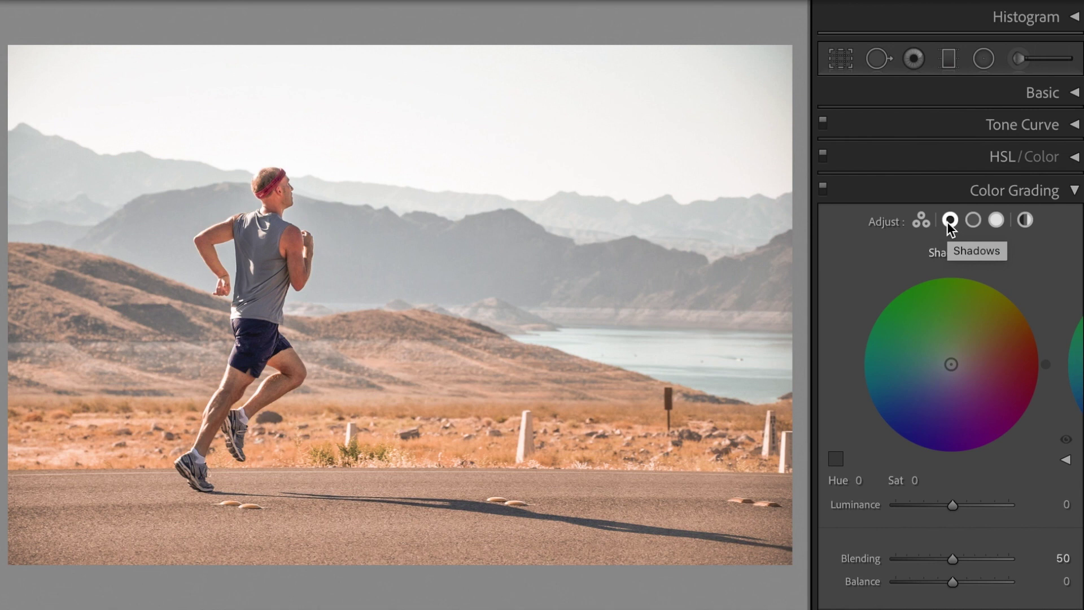
pyautogui.click(861, 479)
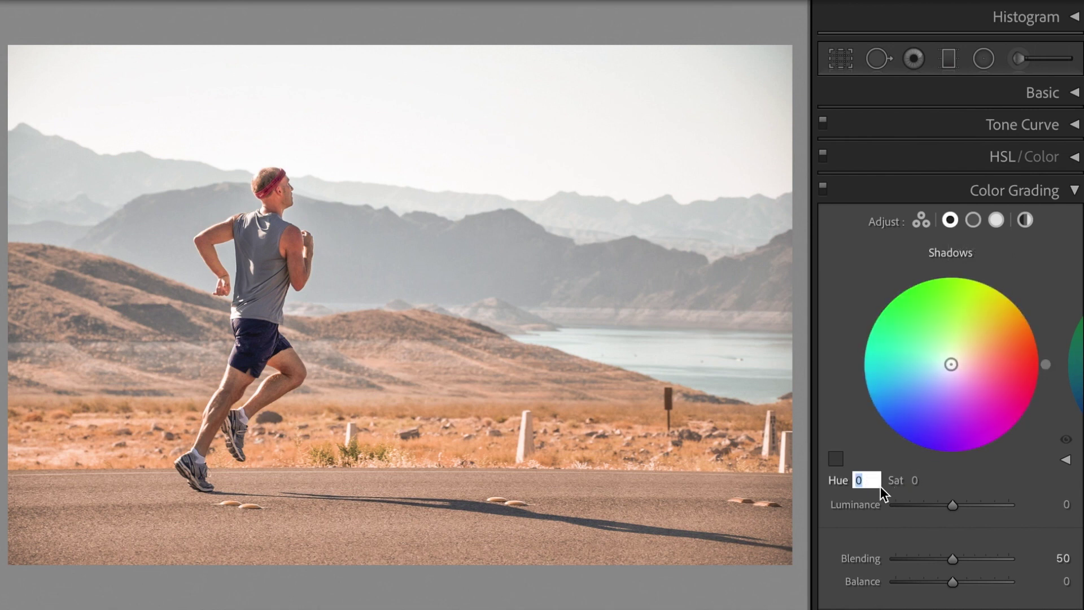
pyautogui.write('20')
pyautogui.press('Tab')
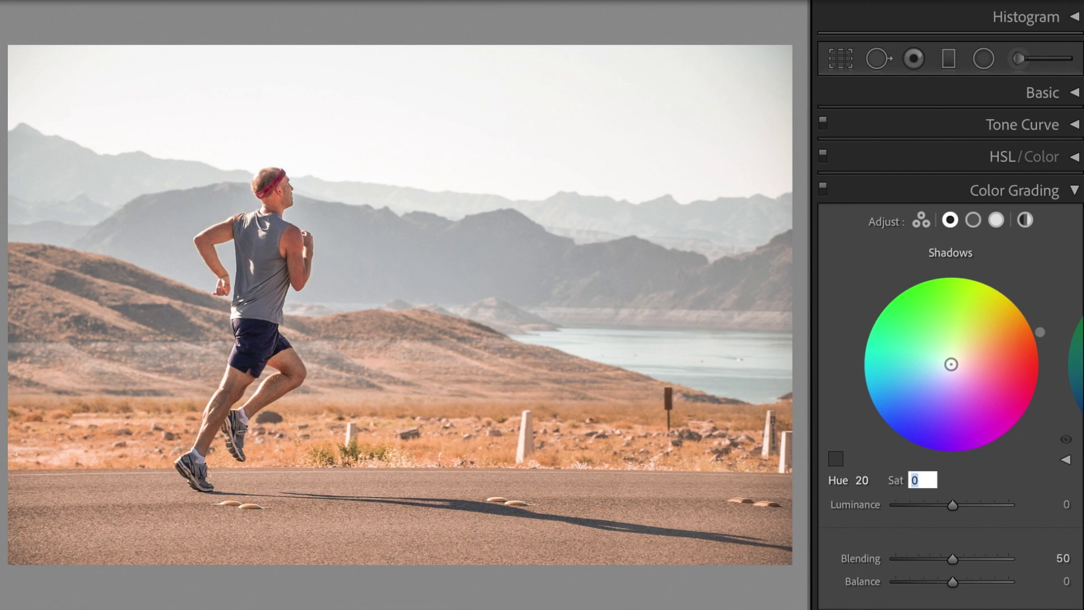
pyautogui.write('10')
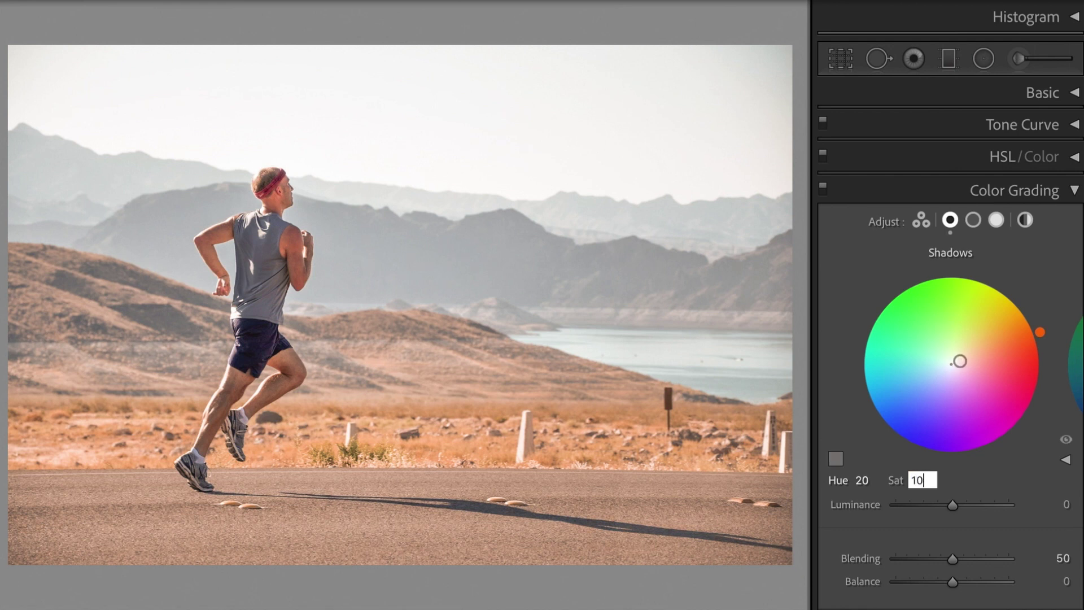
pyautogui.press('Return')
pyautogui.click(996, 220)
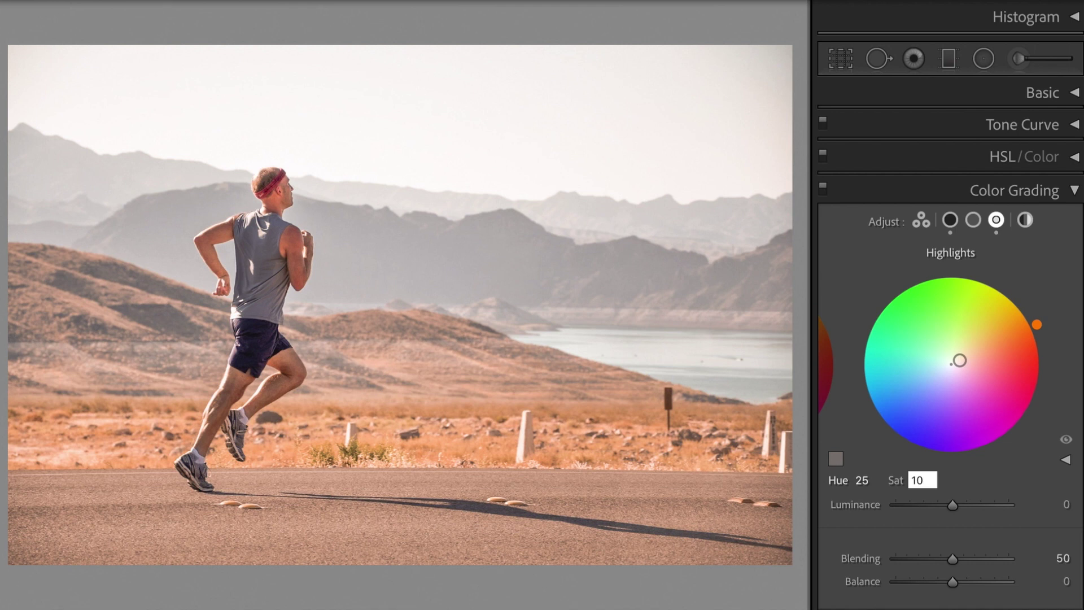
# Set Color Grading blending to 85 and collapse the Color Grading panel
pyautogui.press('Tab')
pyautogui.press('Tab')
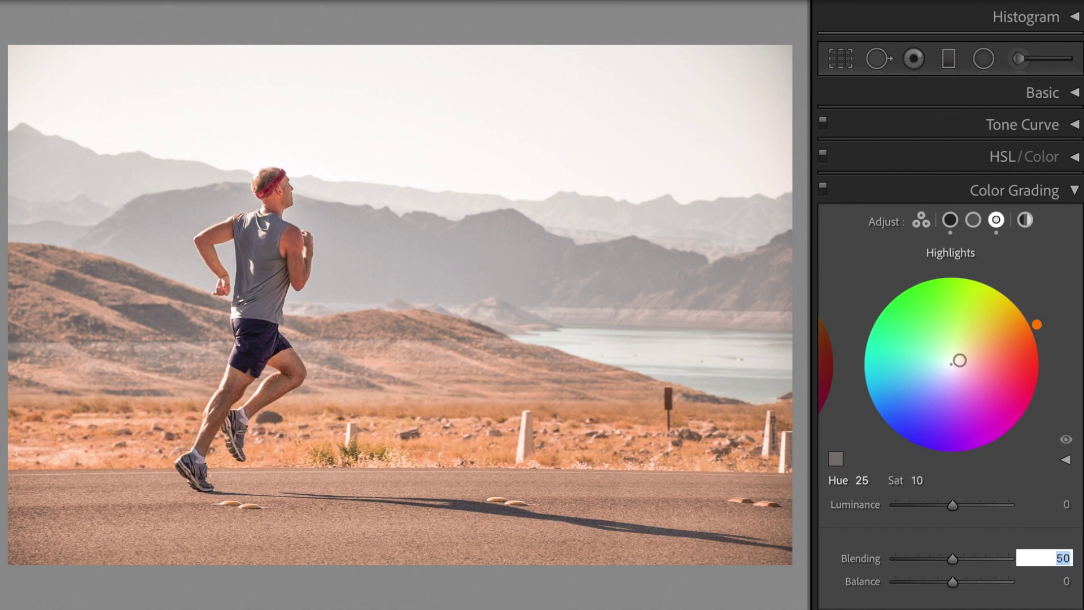
pyautogui.write('85')
pyautogui.press('Return')
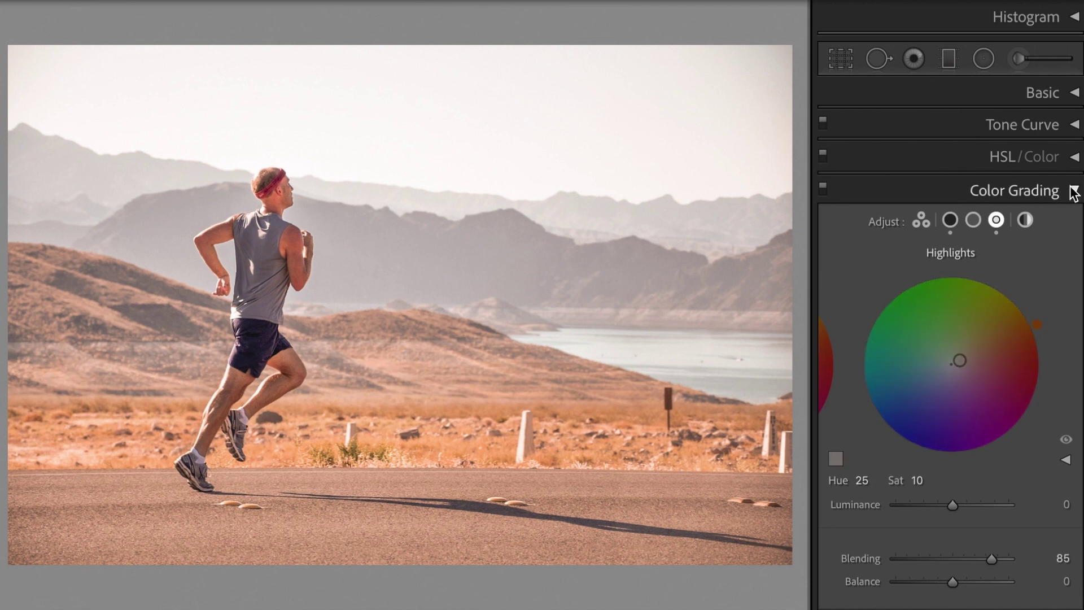
pyautogui.click(1075, 191)
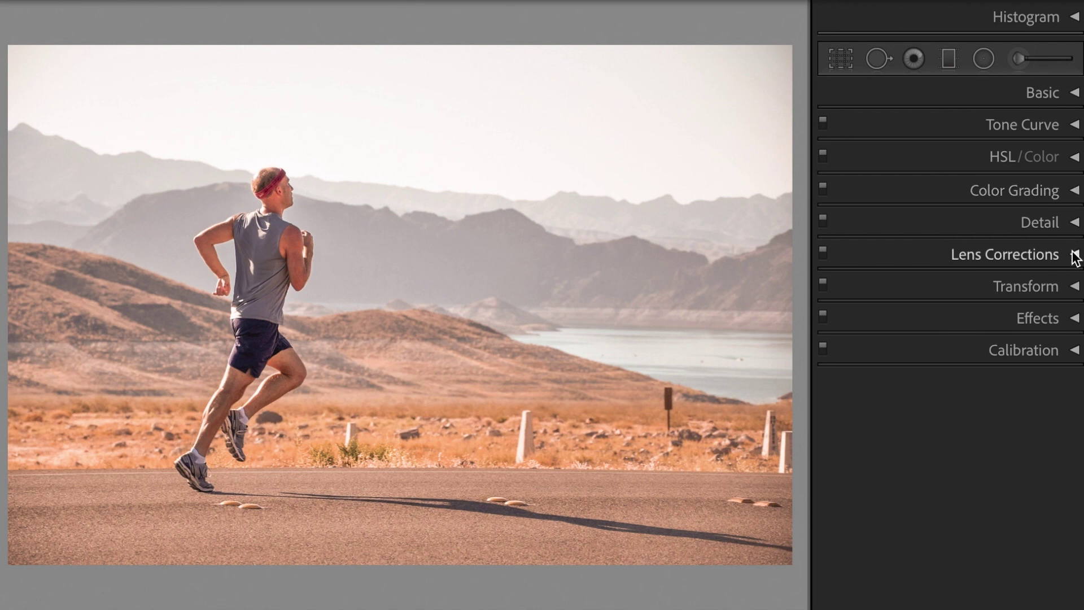
# Expand and collapse Lens Corrections, then expand the Effects panel
pyautogui.click(1075, 255)
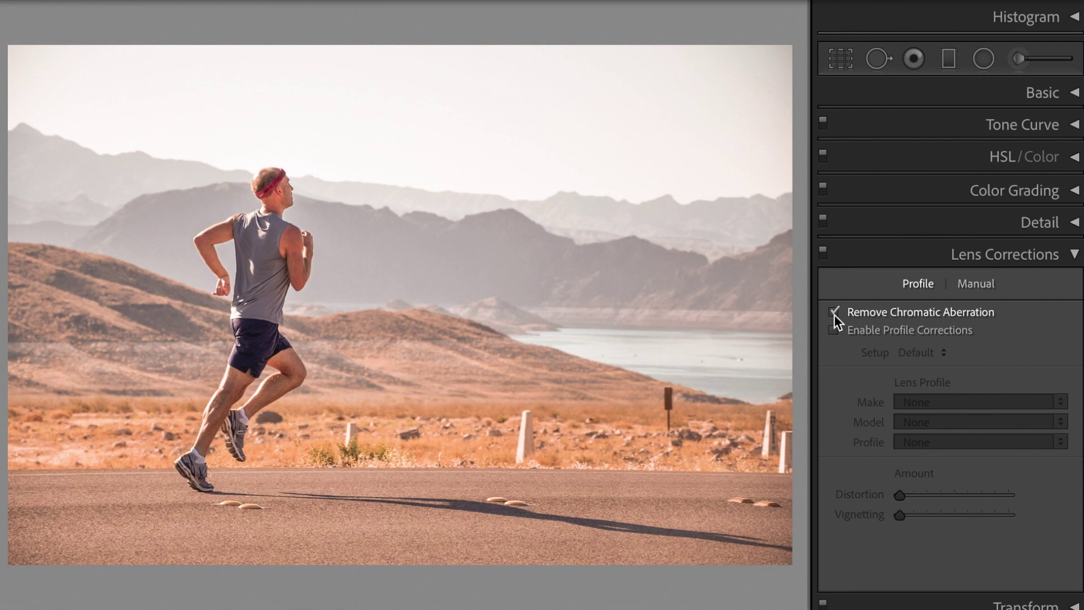
pyautogui.click(1075, 257)
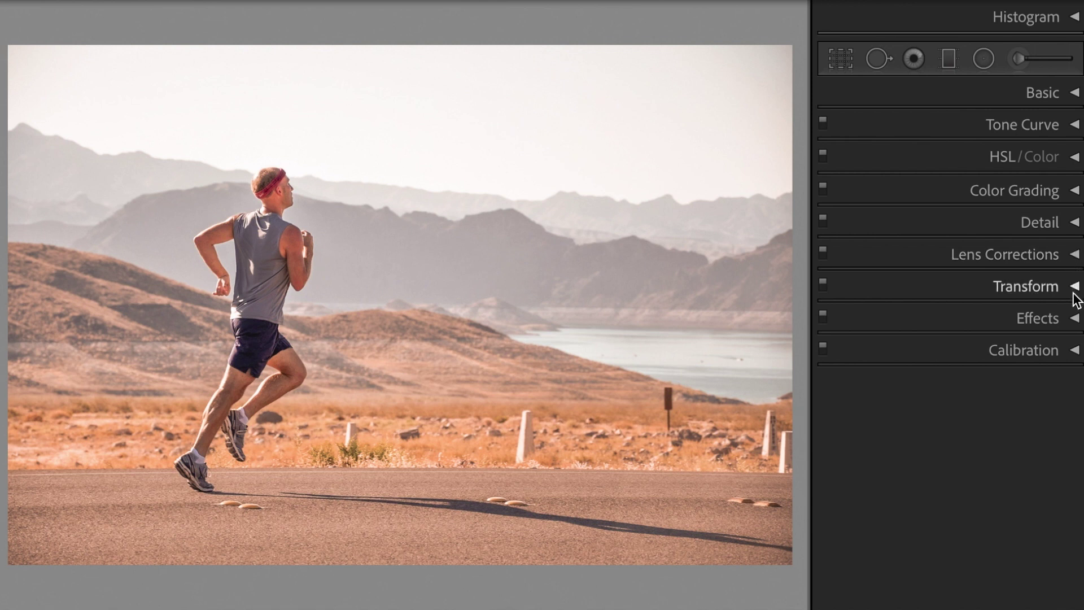
pyautogui.click(1075, 319)
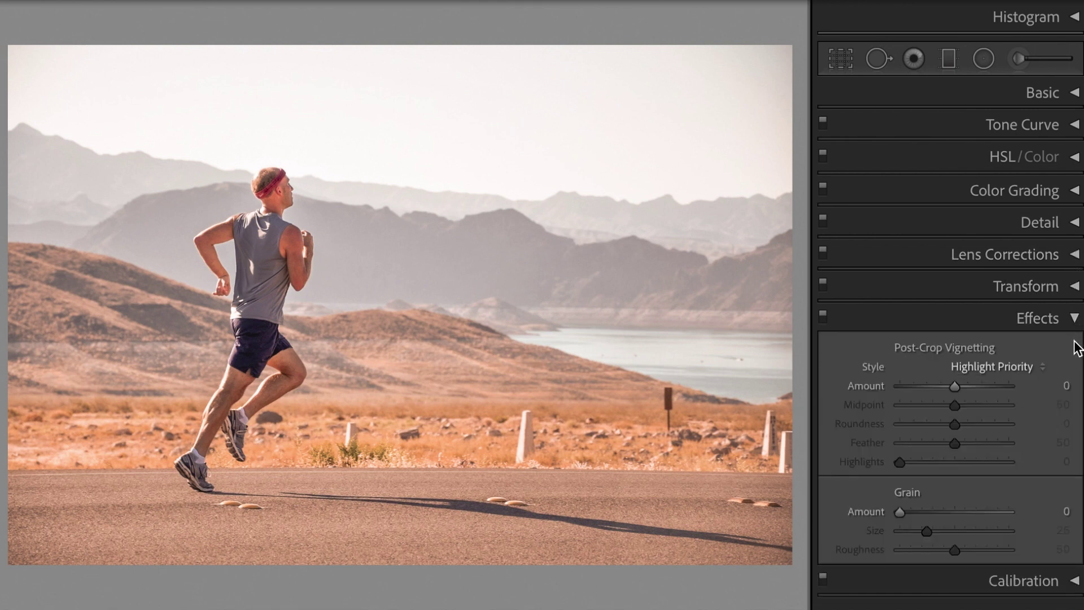
# Set the post-crop vignette to Amount −20, Midpoint 20, Roundness +30, Feather 80, then collapse Effects
pyautogui.click(1055, 387)
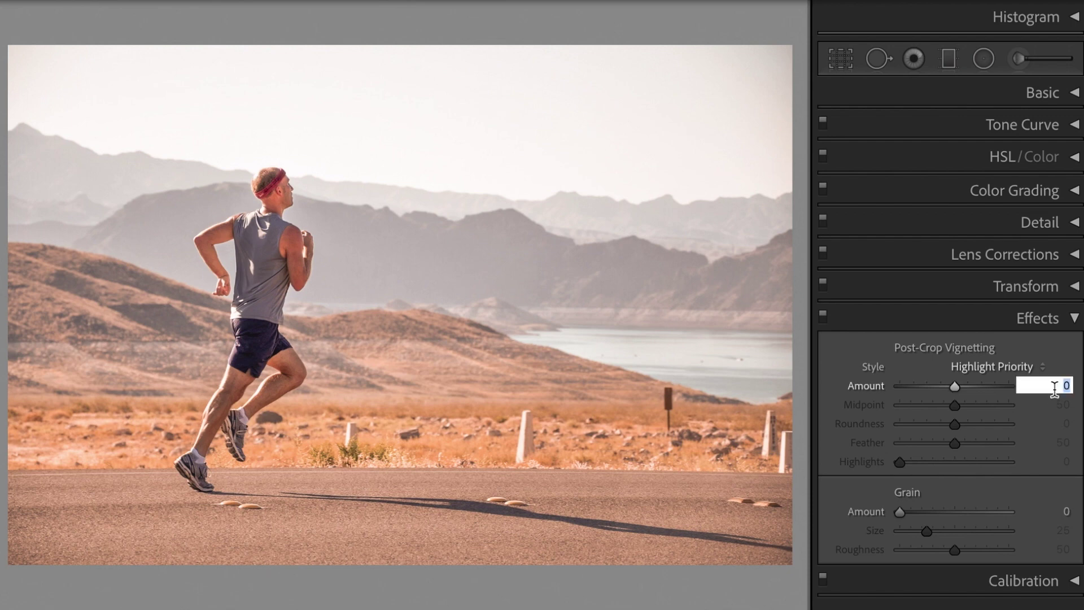
pyautogui.write('-20')
pyautogui.press('Return')
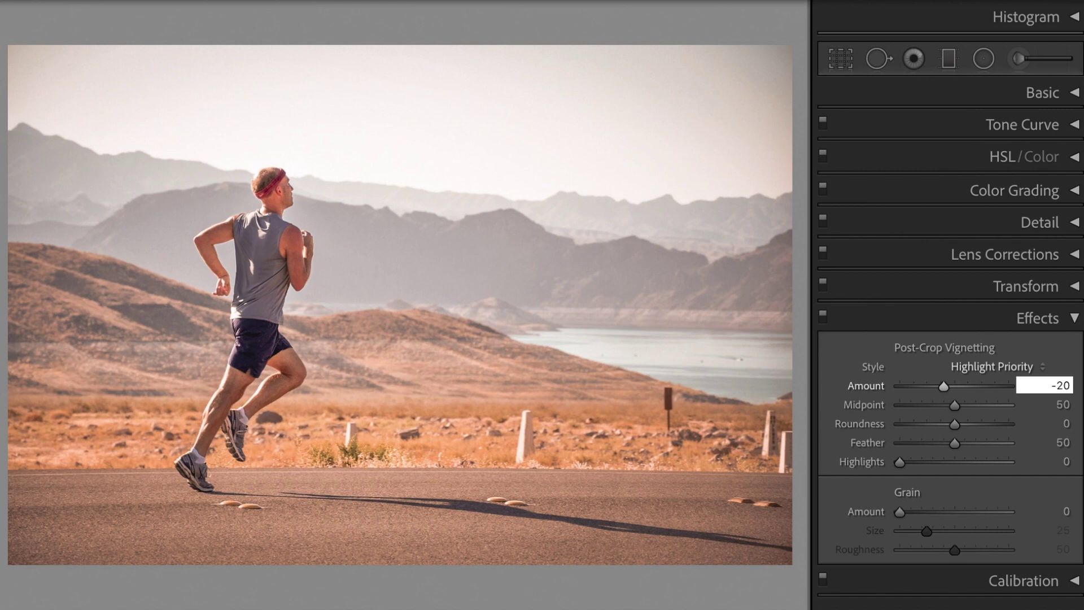
pyautogui.press('Tab')
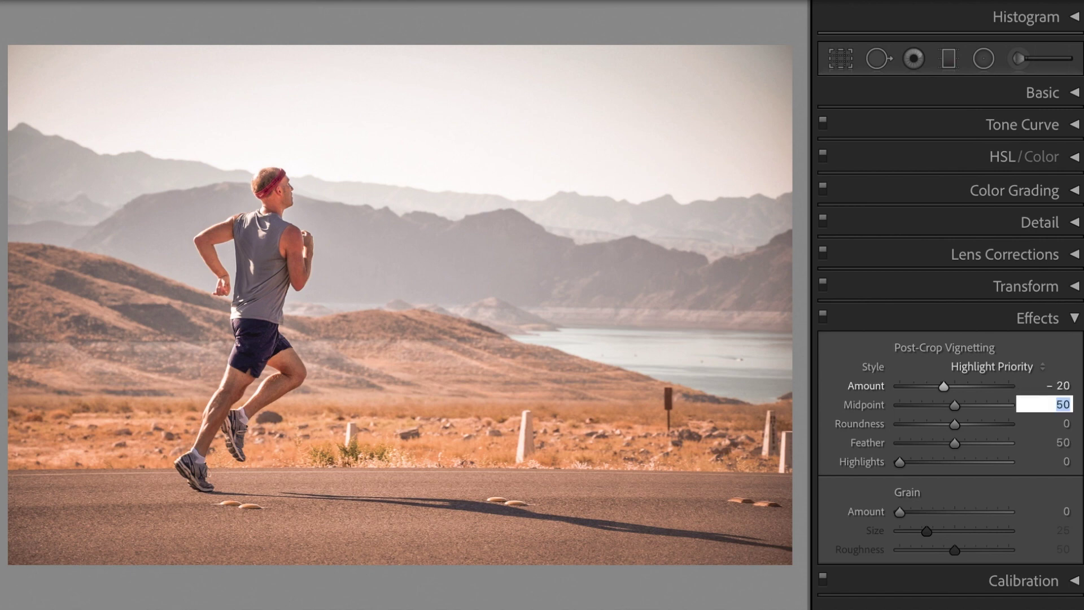
pyautogui.write('20')
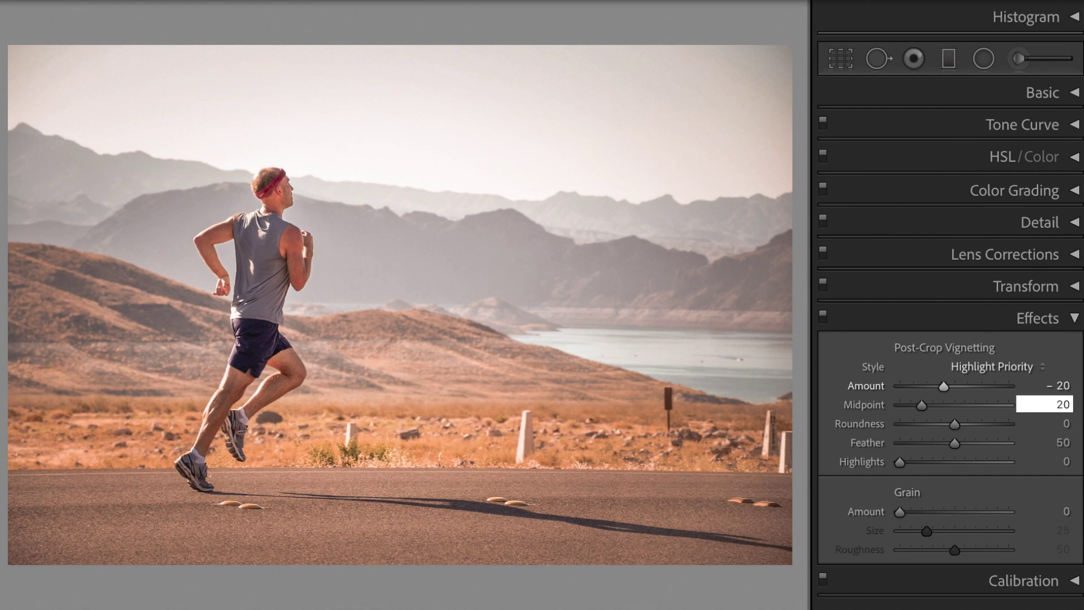
pyautogui.press('Tab')
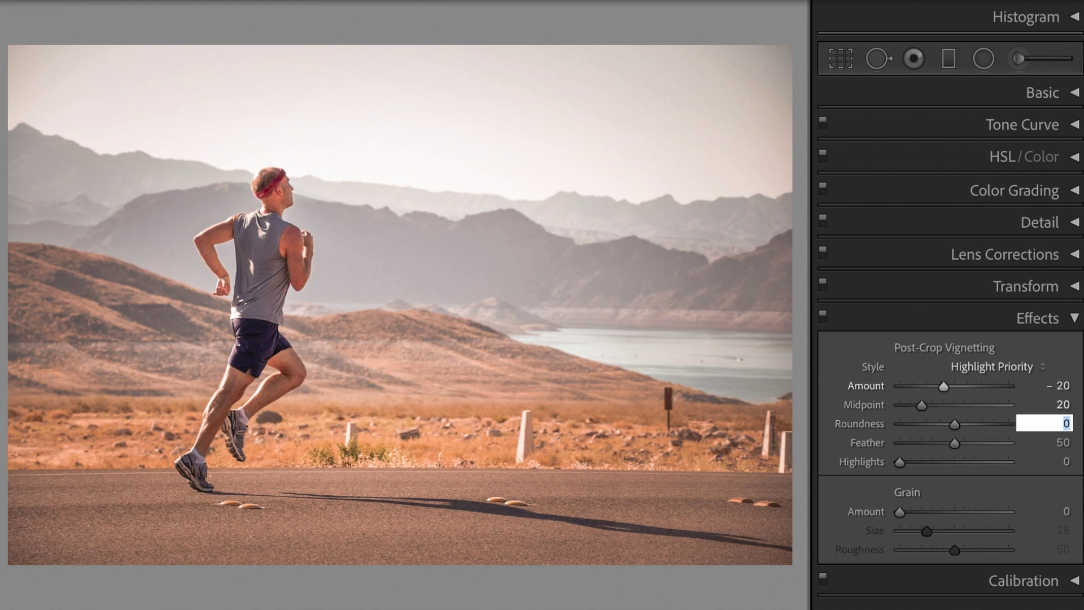
pyautogui.write('30')
pyautogui.press('Tab')
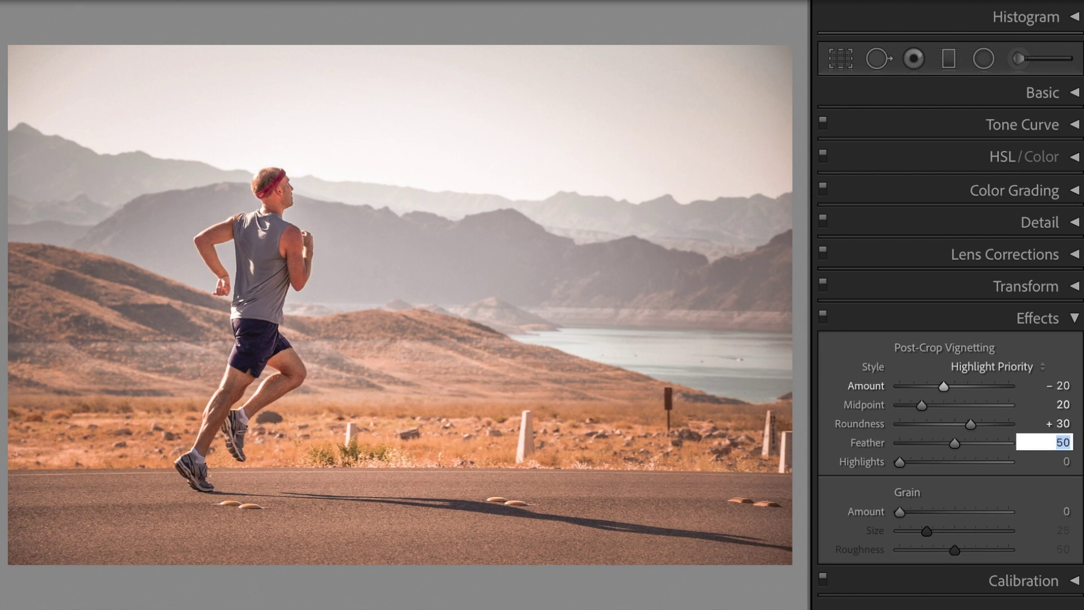
pyautogui.write('80')
pyautogui.press('Return')
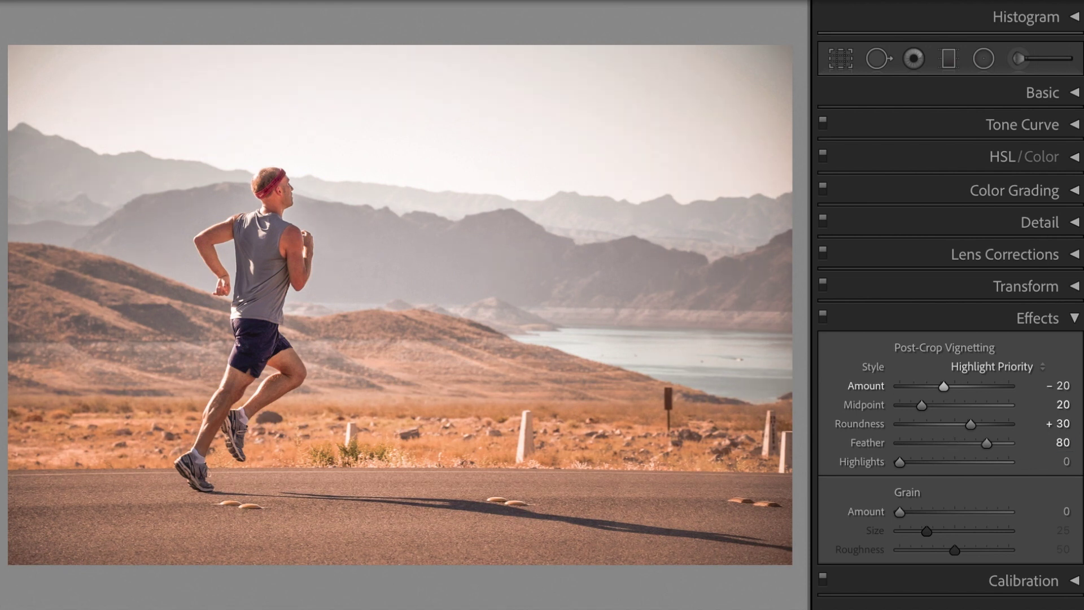
pyautogui.click(1075, 319)
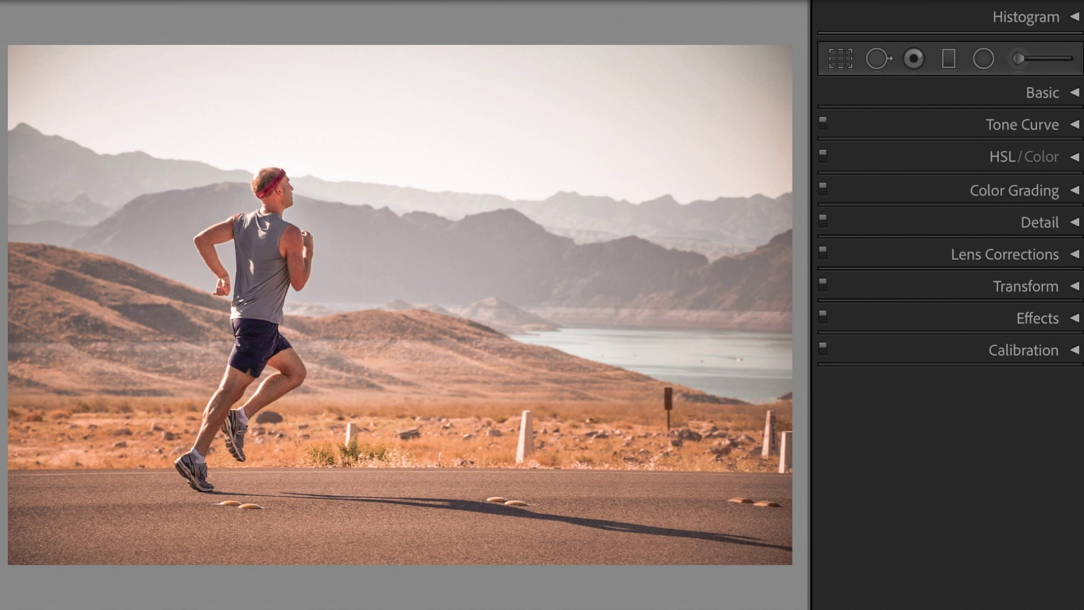
pyautogui.press('y')
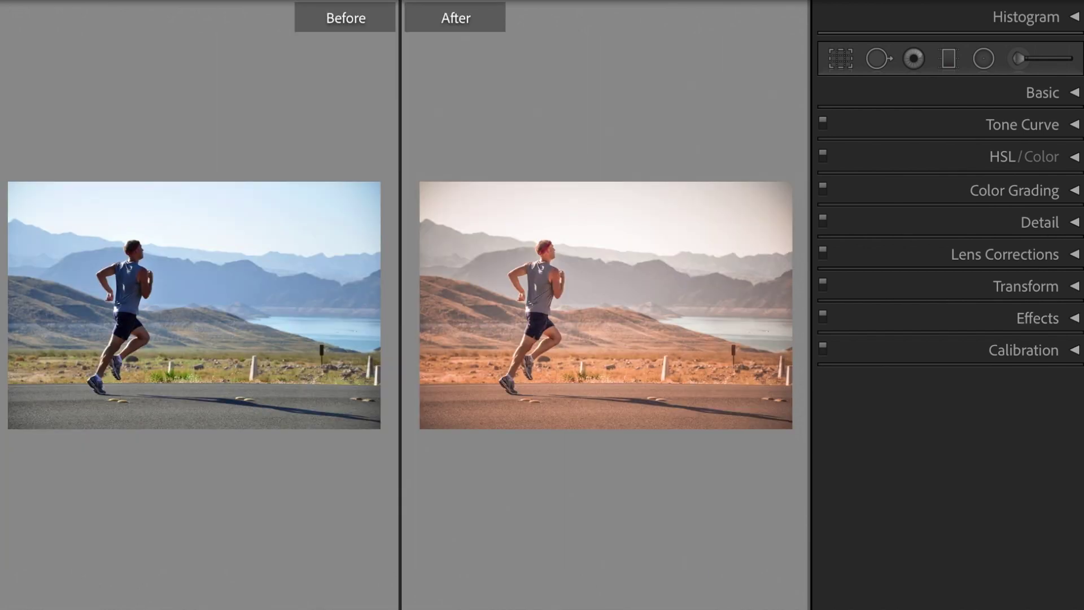